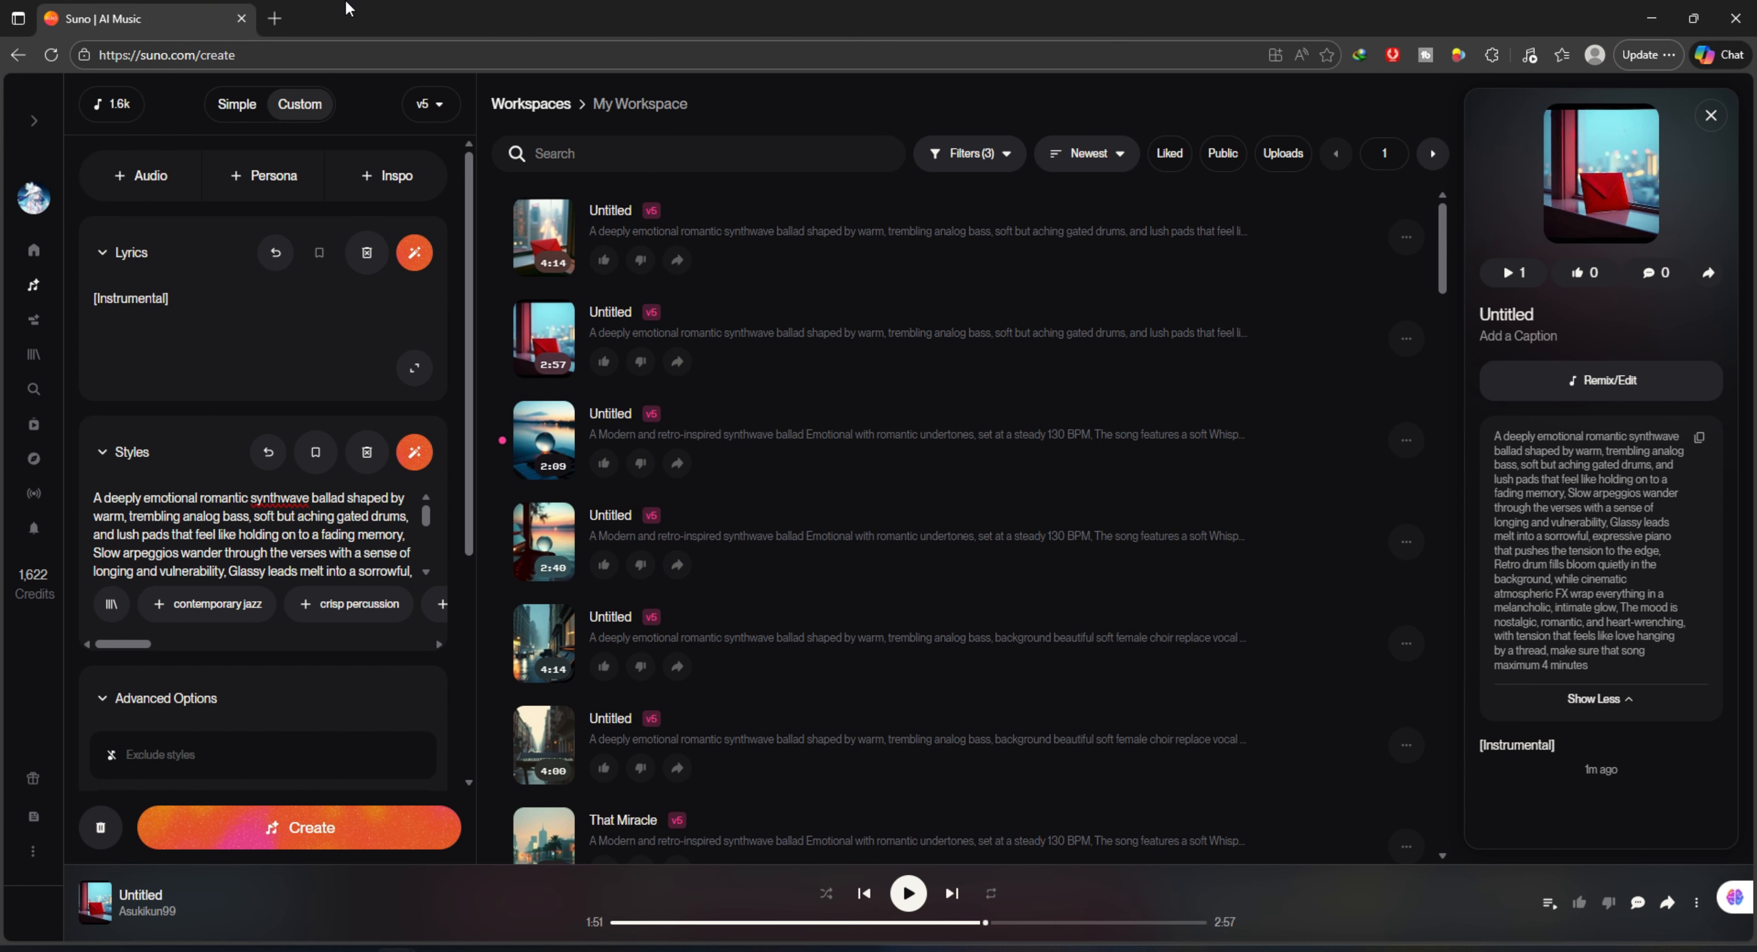
Record a vocal clip of about 26 seconds as new audio, allowing the site to use the microphone
click(140, 188)
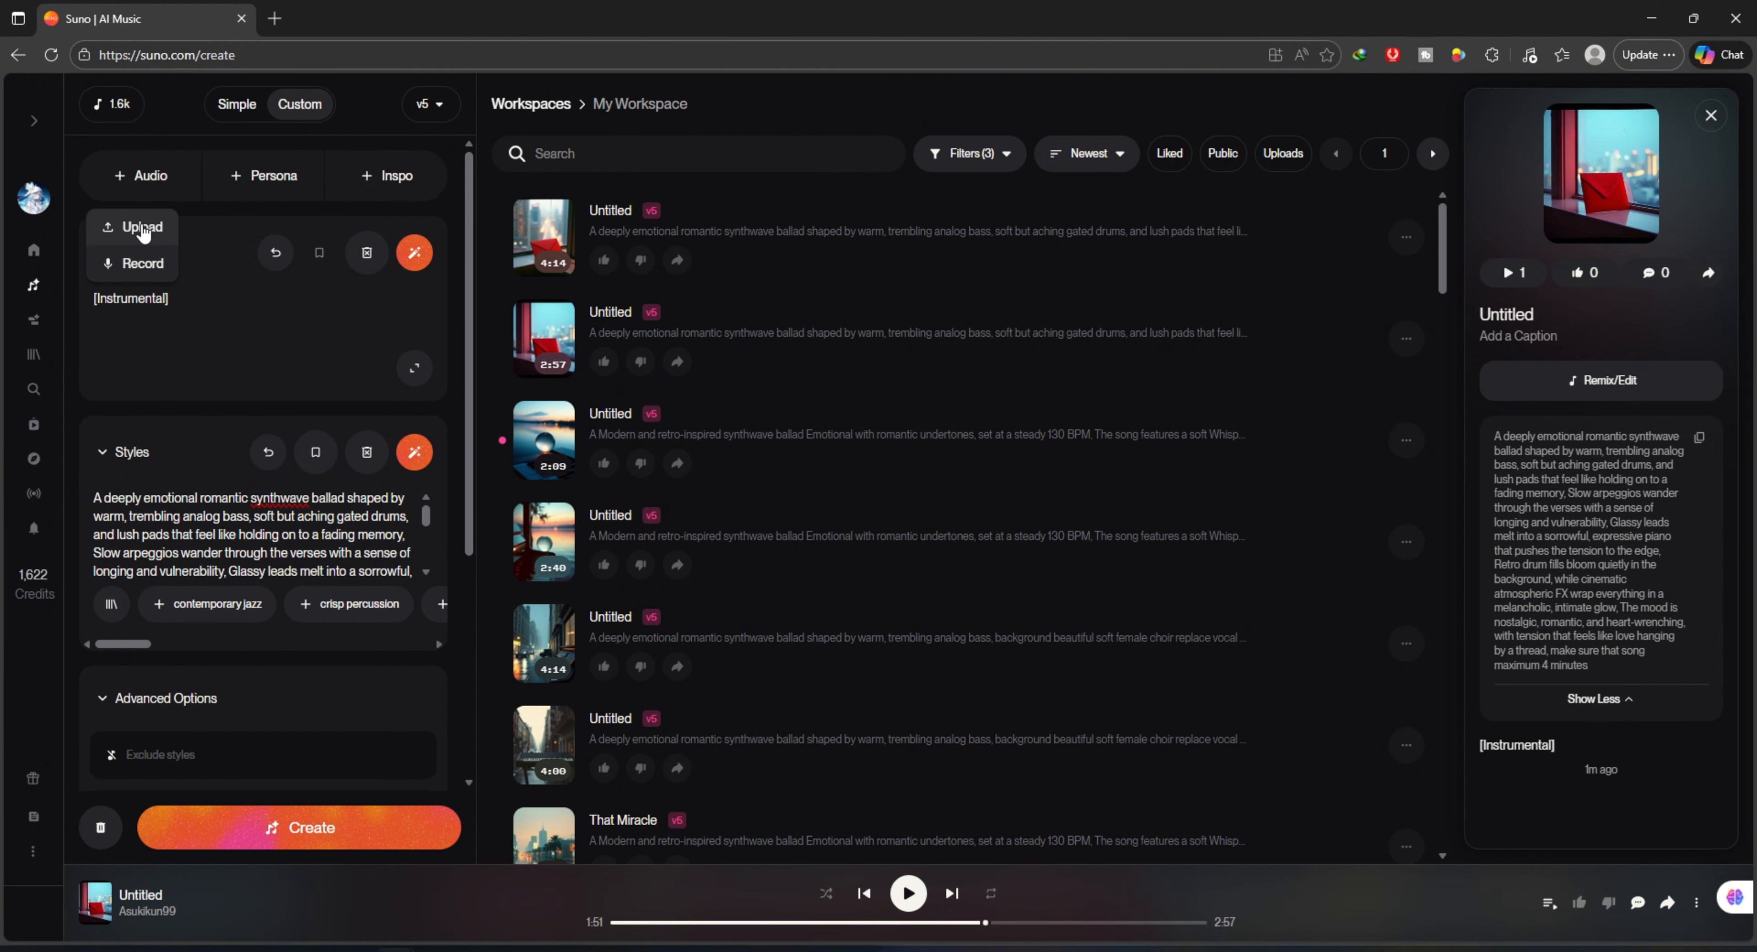
click(139, 264)
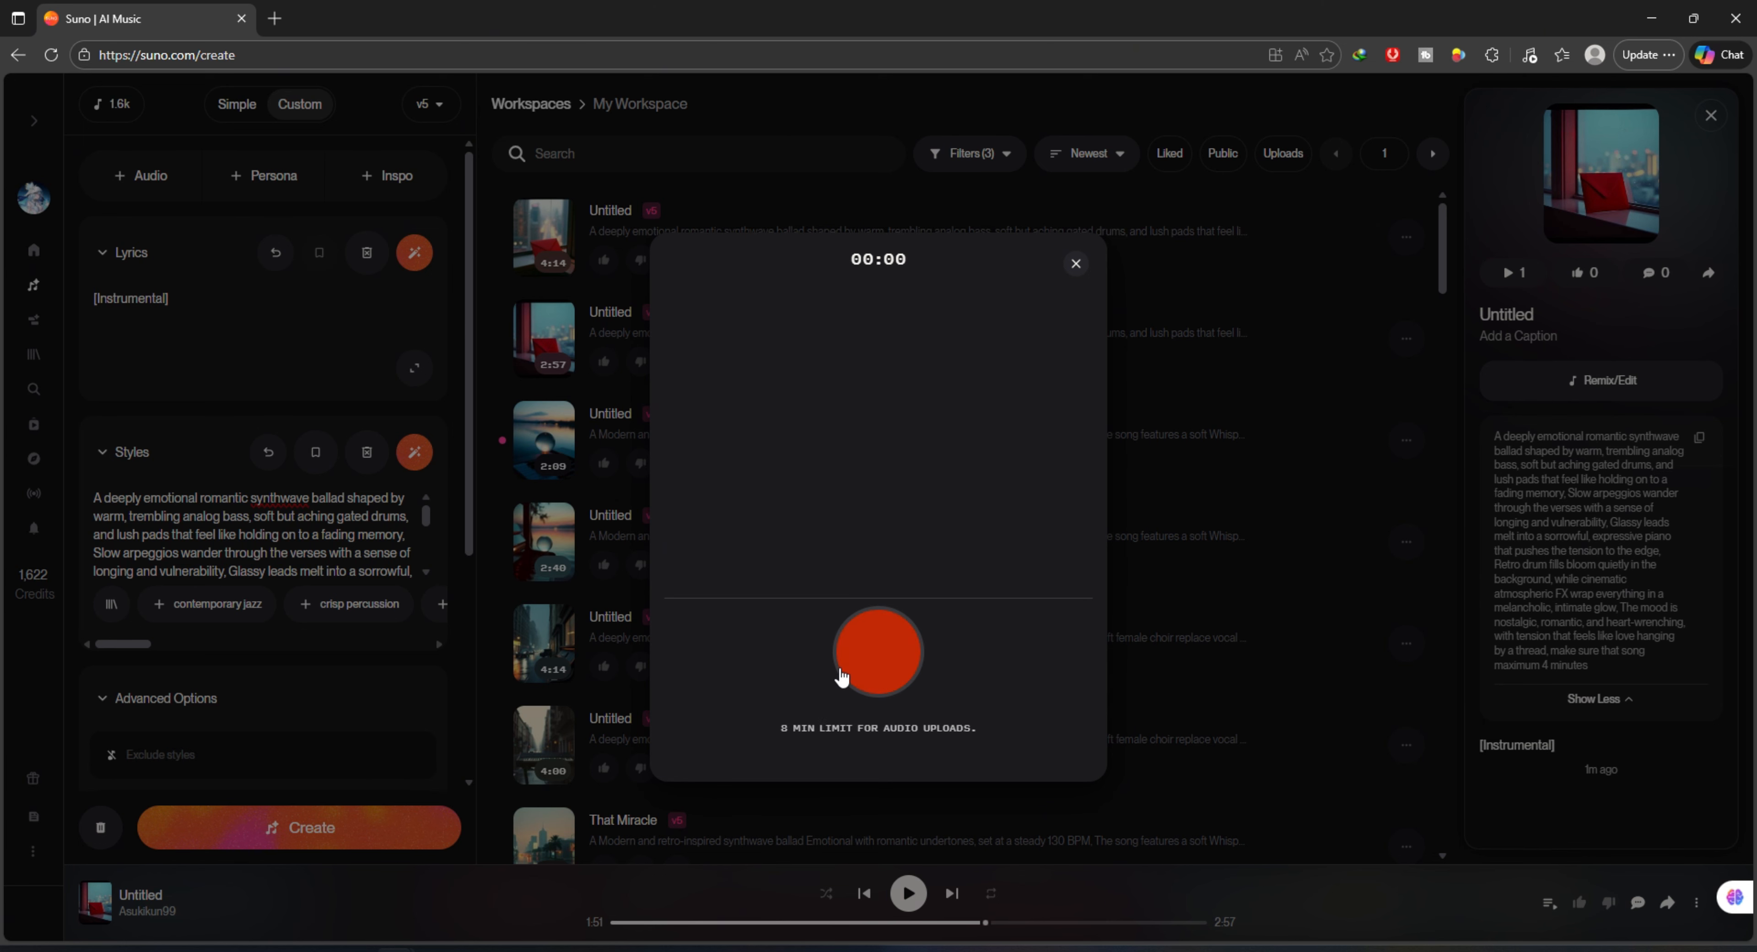
click(887, 665)
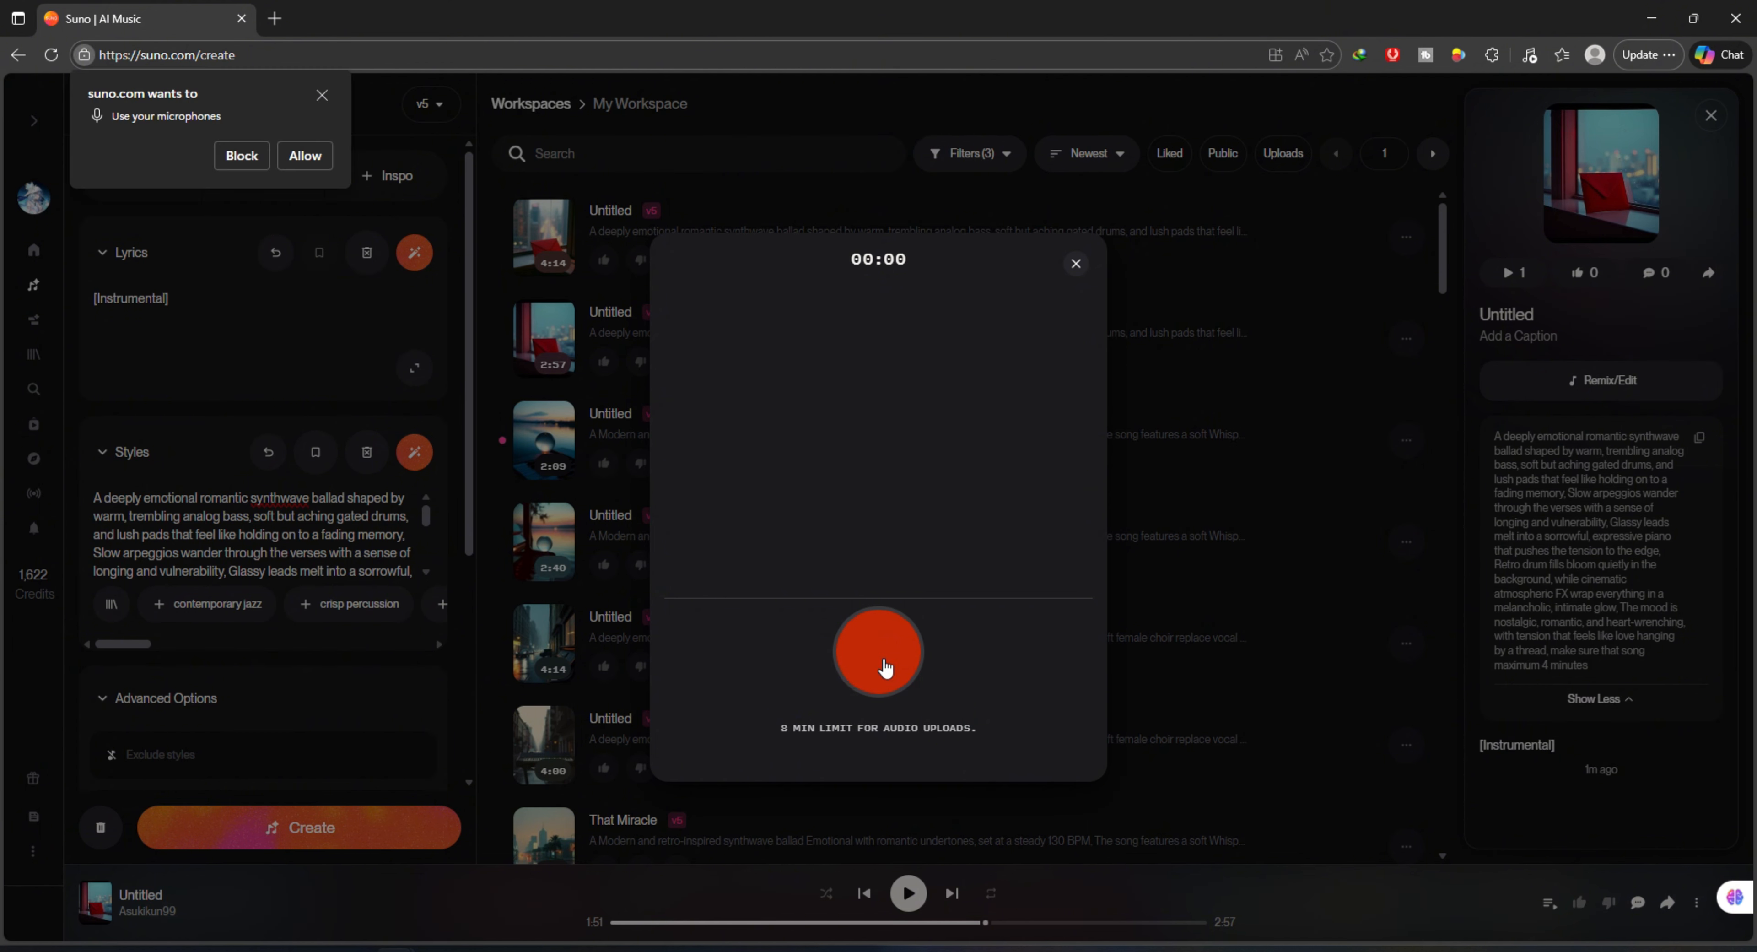
click(302, 156)
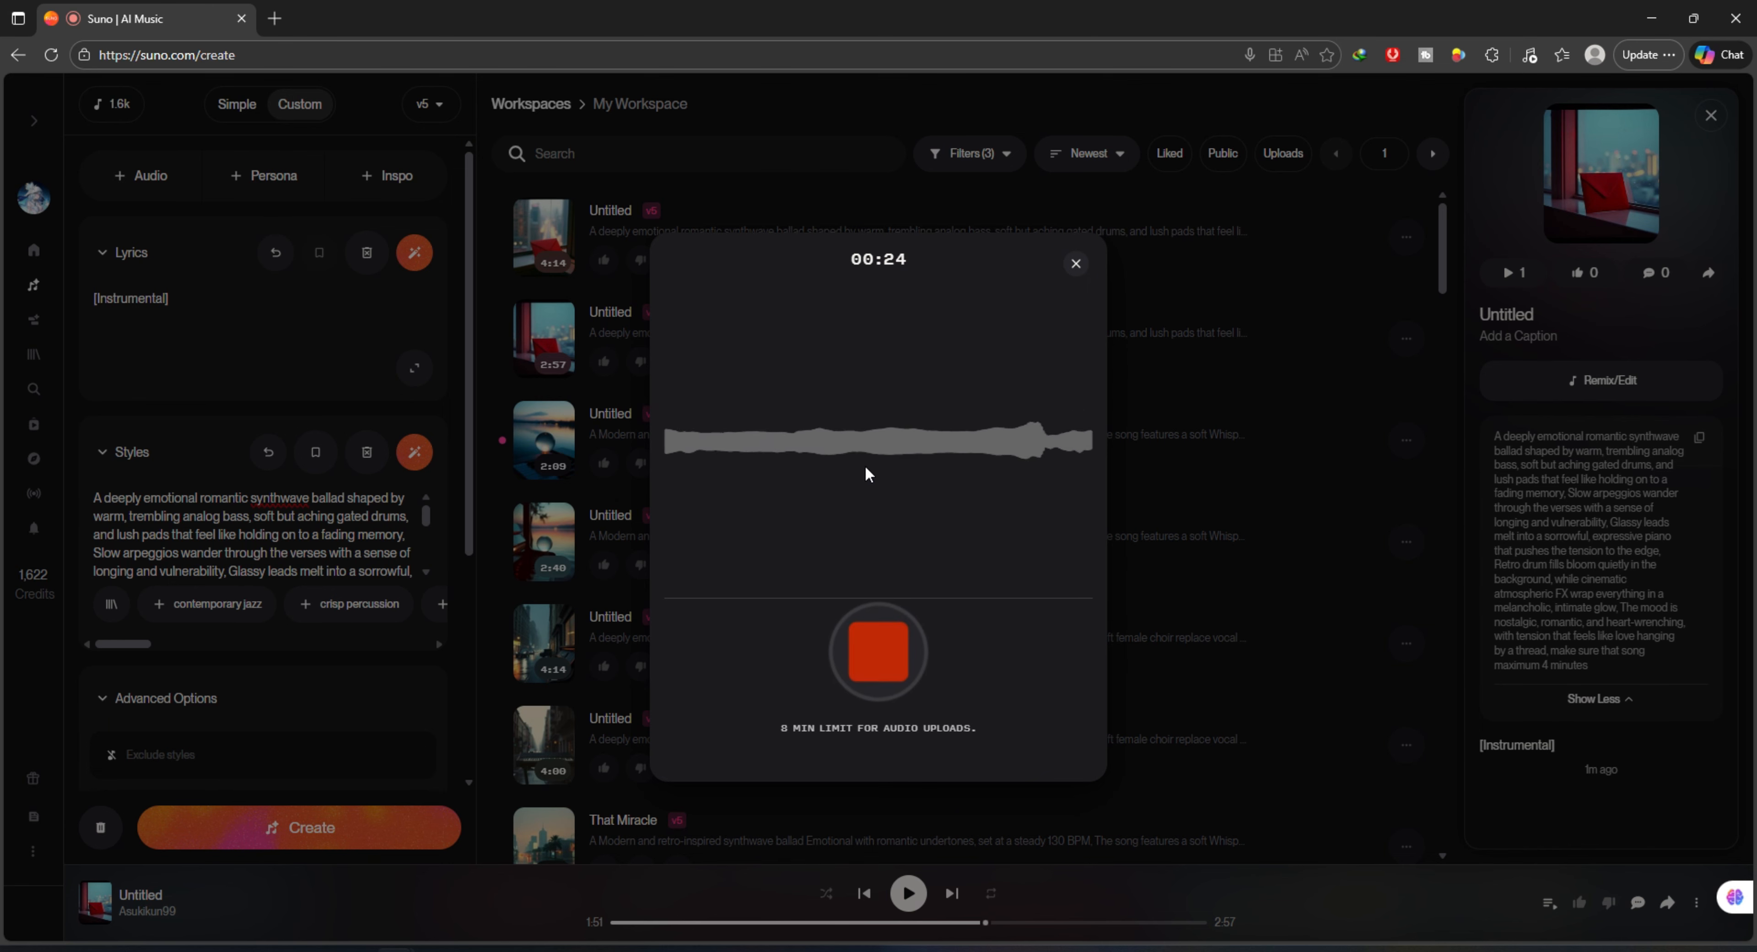
click(878, 652)
Trim the end of the recording to about 24 seconds and save it under the name LALA
drag(1082, 525, 1050, 525)
click(968, 262)
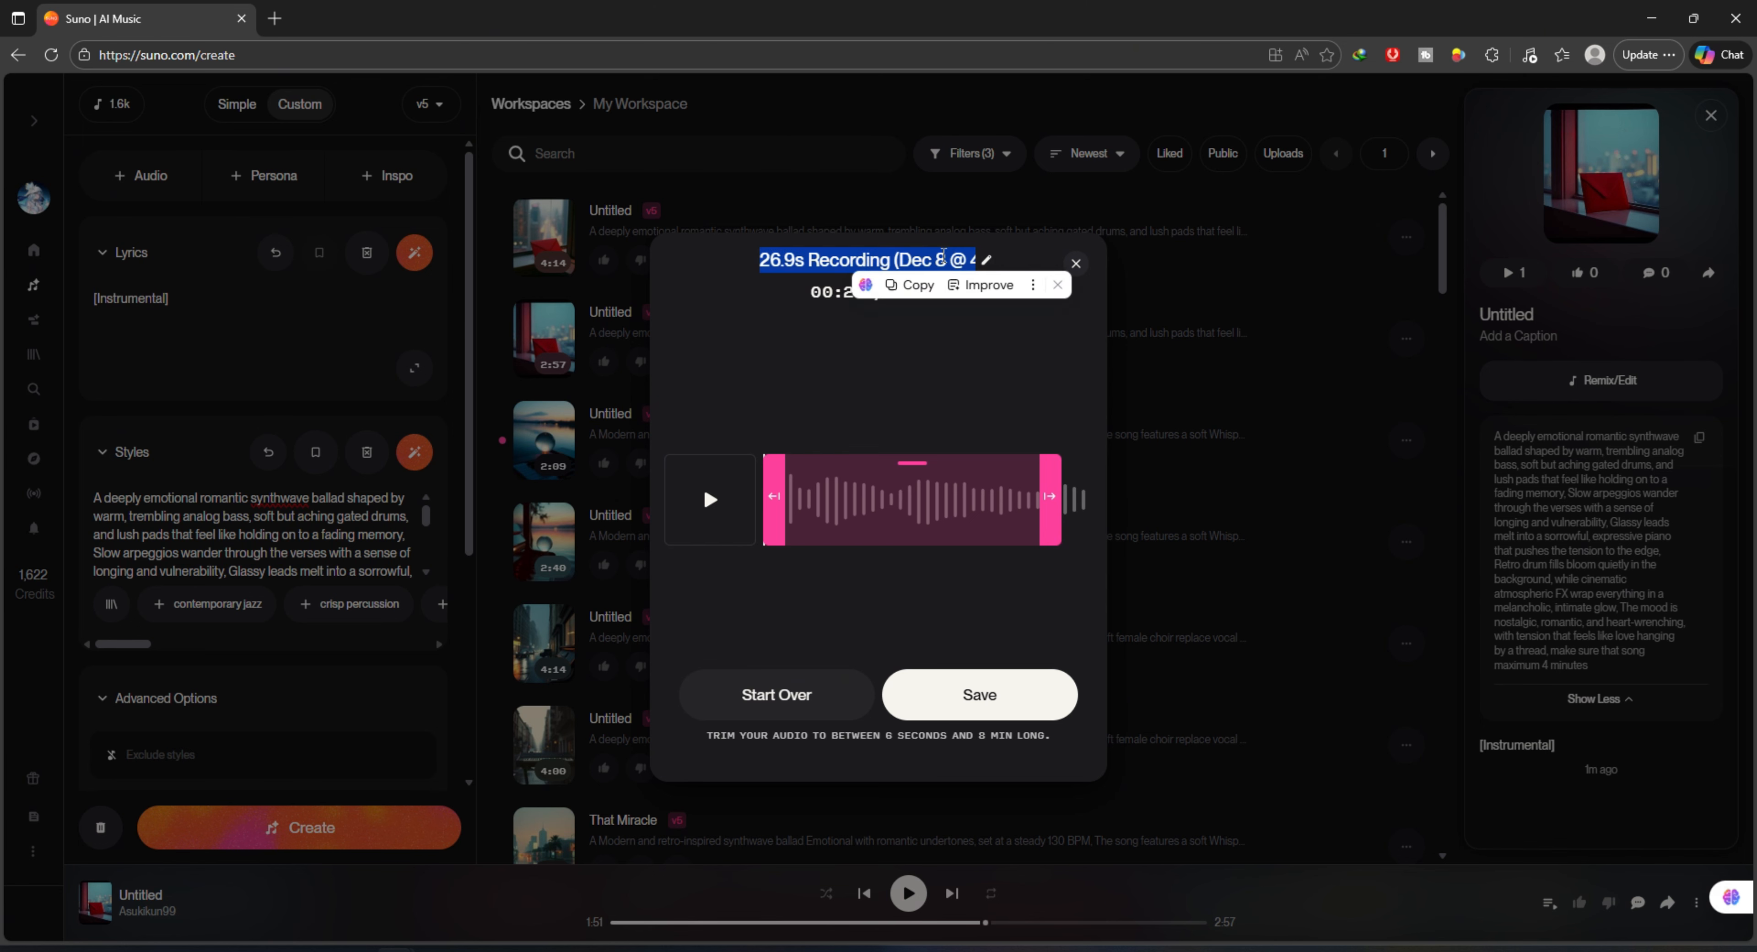
text(LALA)
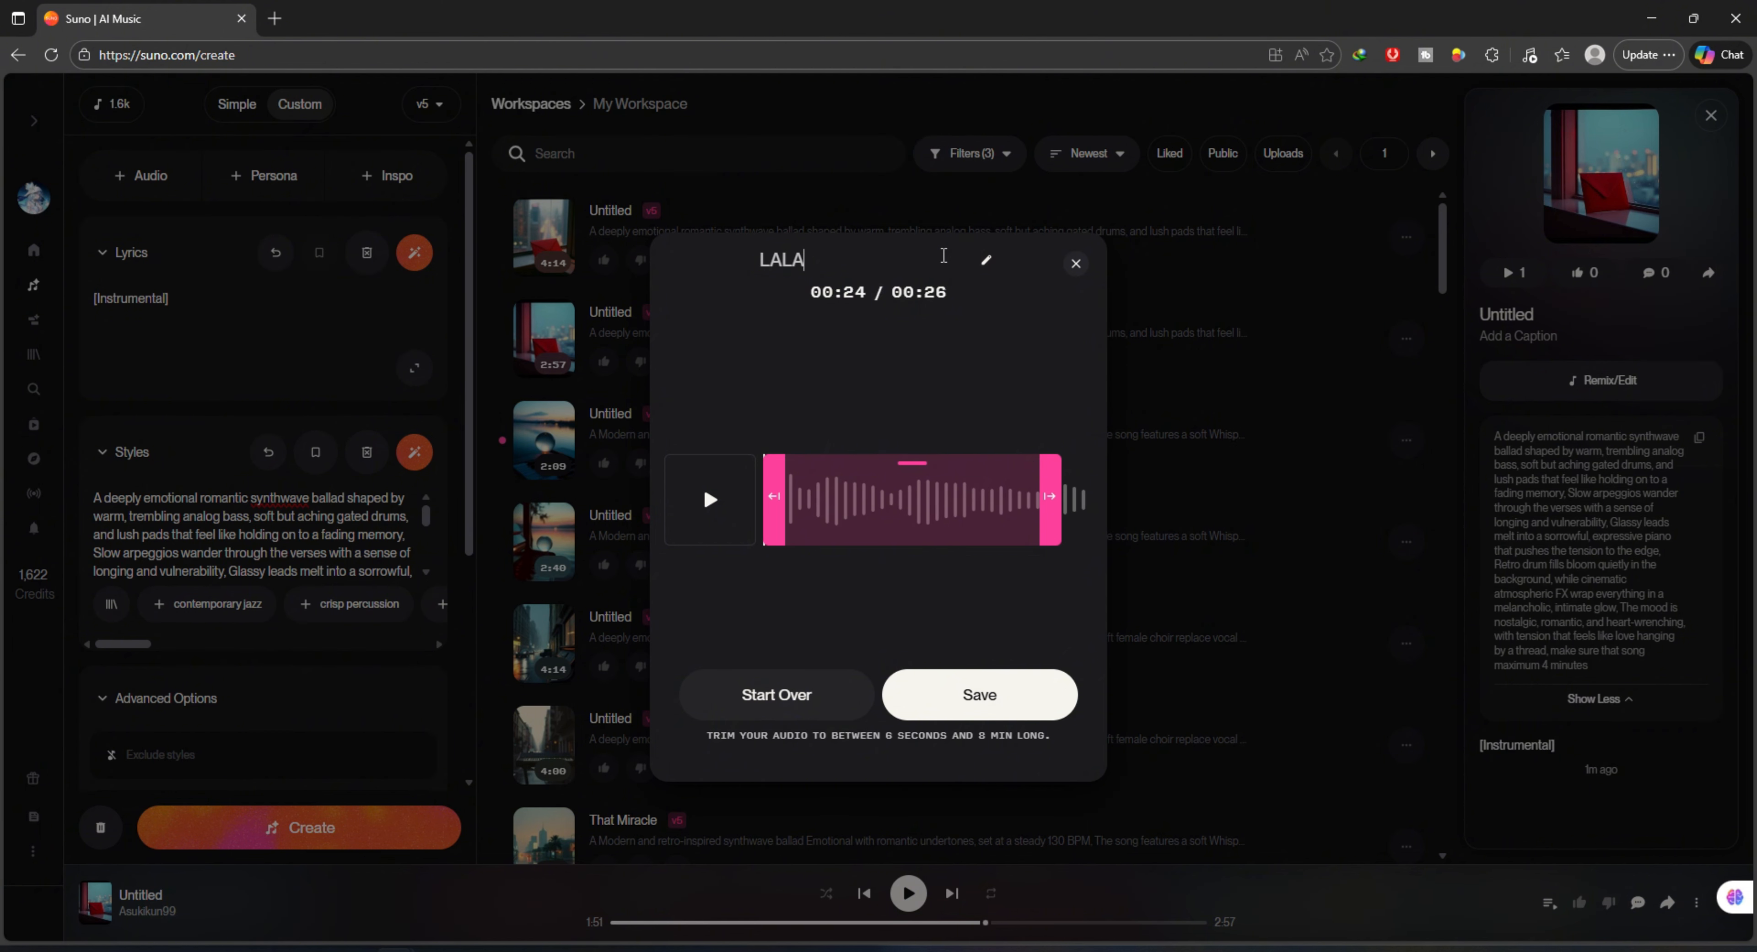
key(Return)
click(1011, 712)
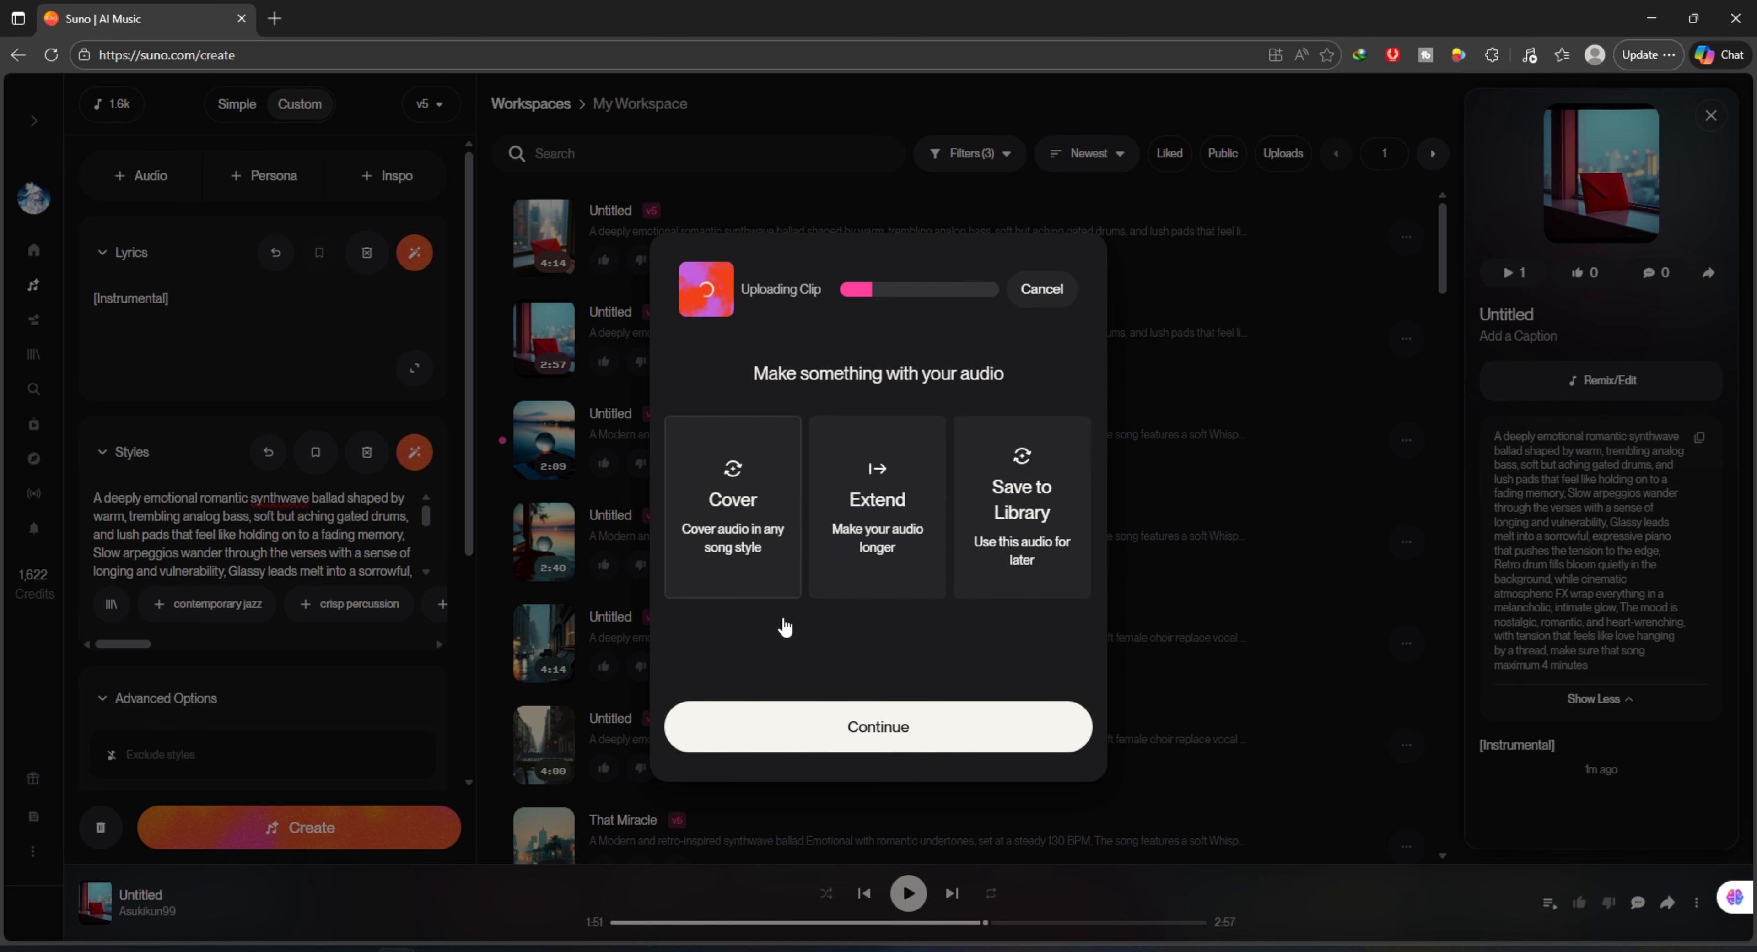
Use the uploaded clip as a Cover and overwrite the current lyrics with the ones from the recording
click(706, 535)
click(856, 733)
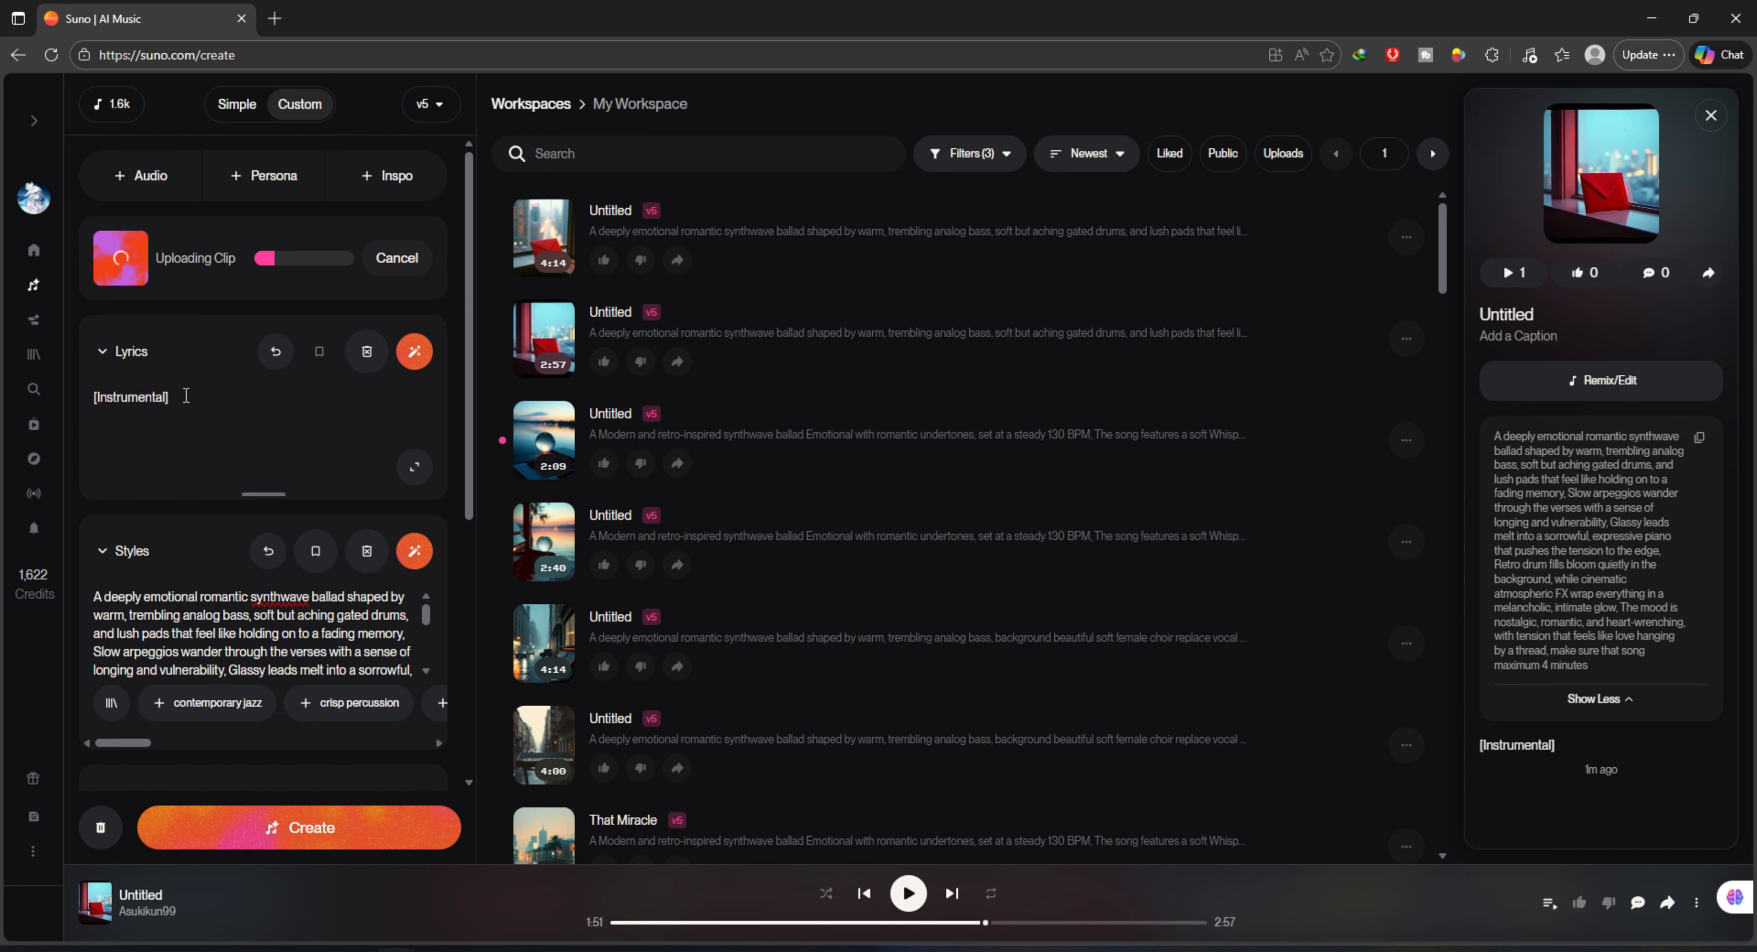
scroll(181, 573, down, 3)
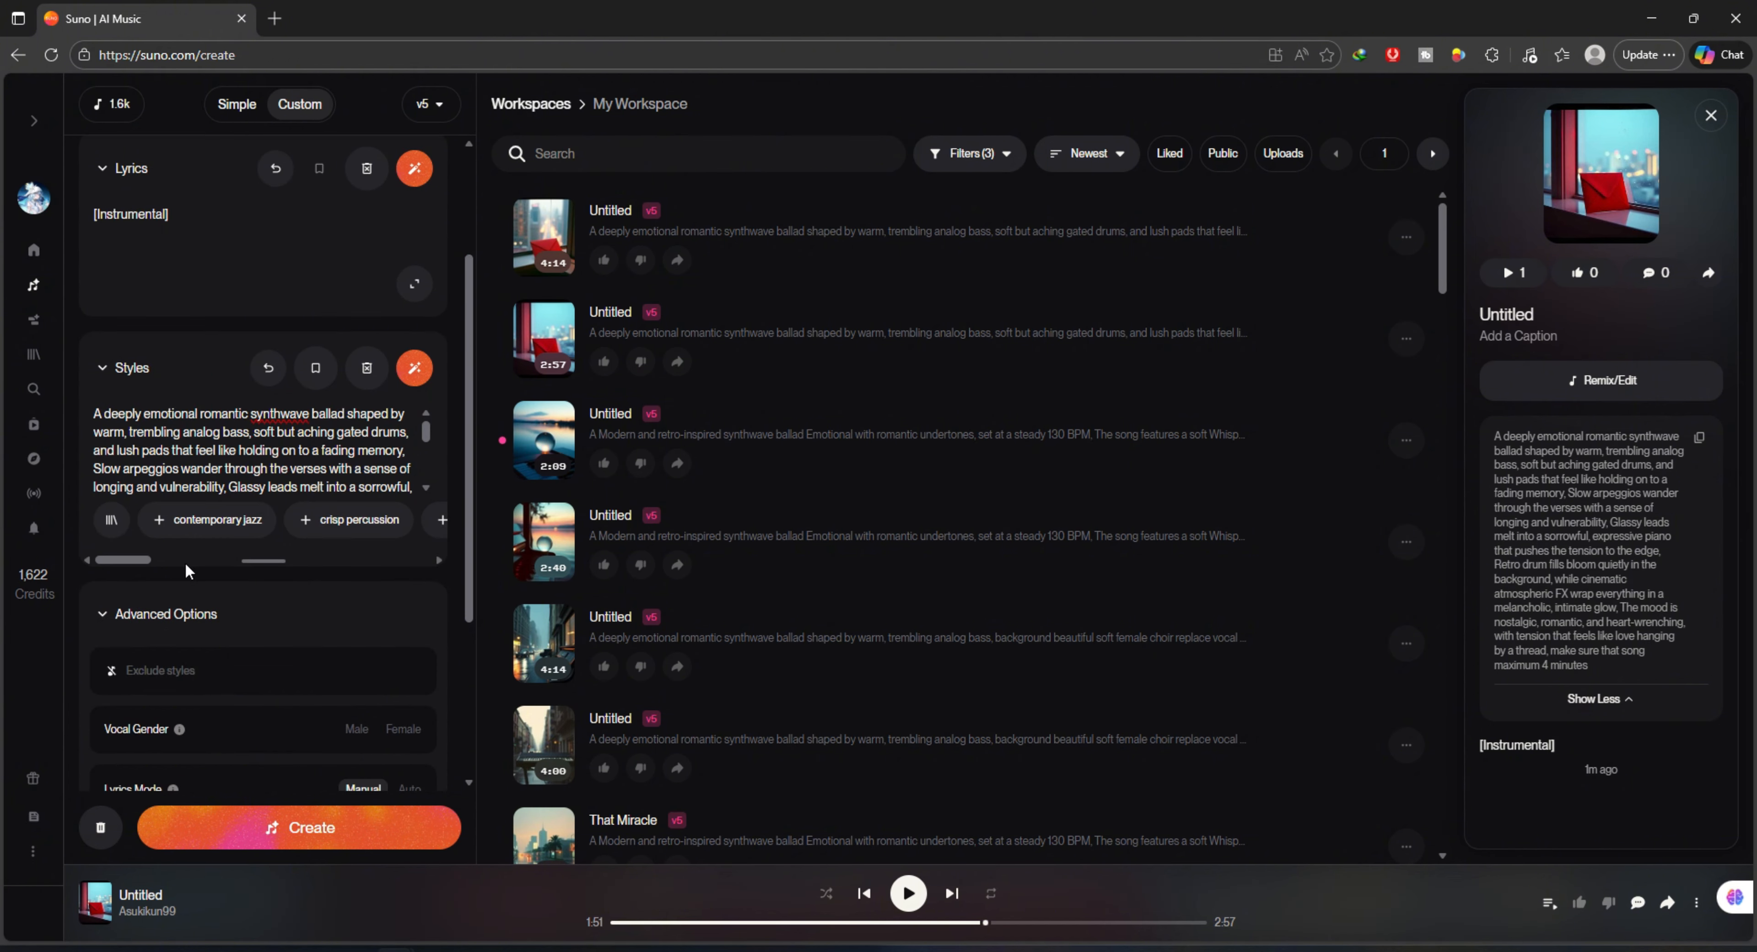
scroll(379, 485, up, 1)
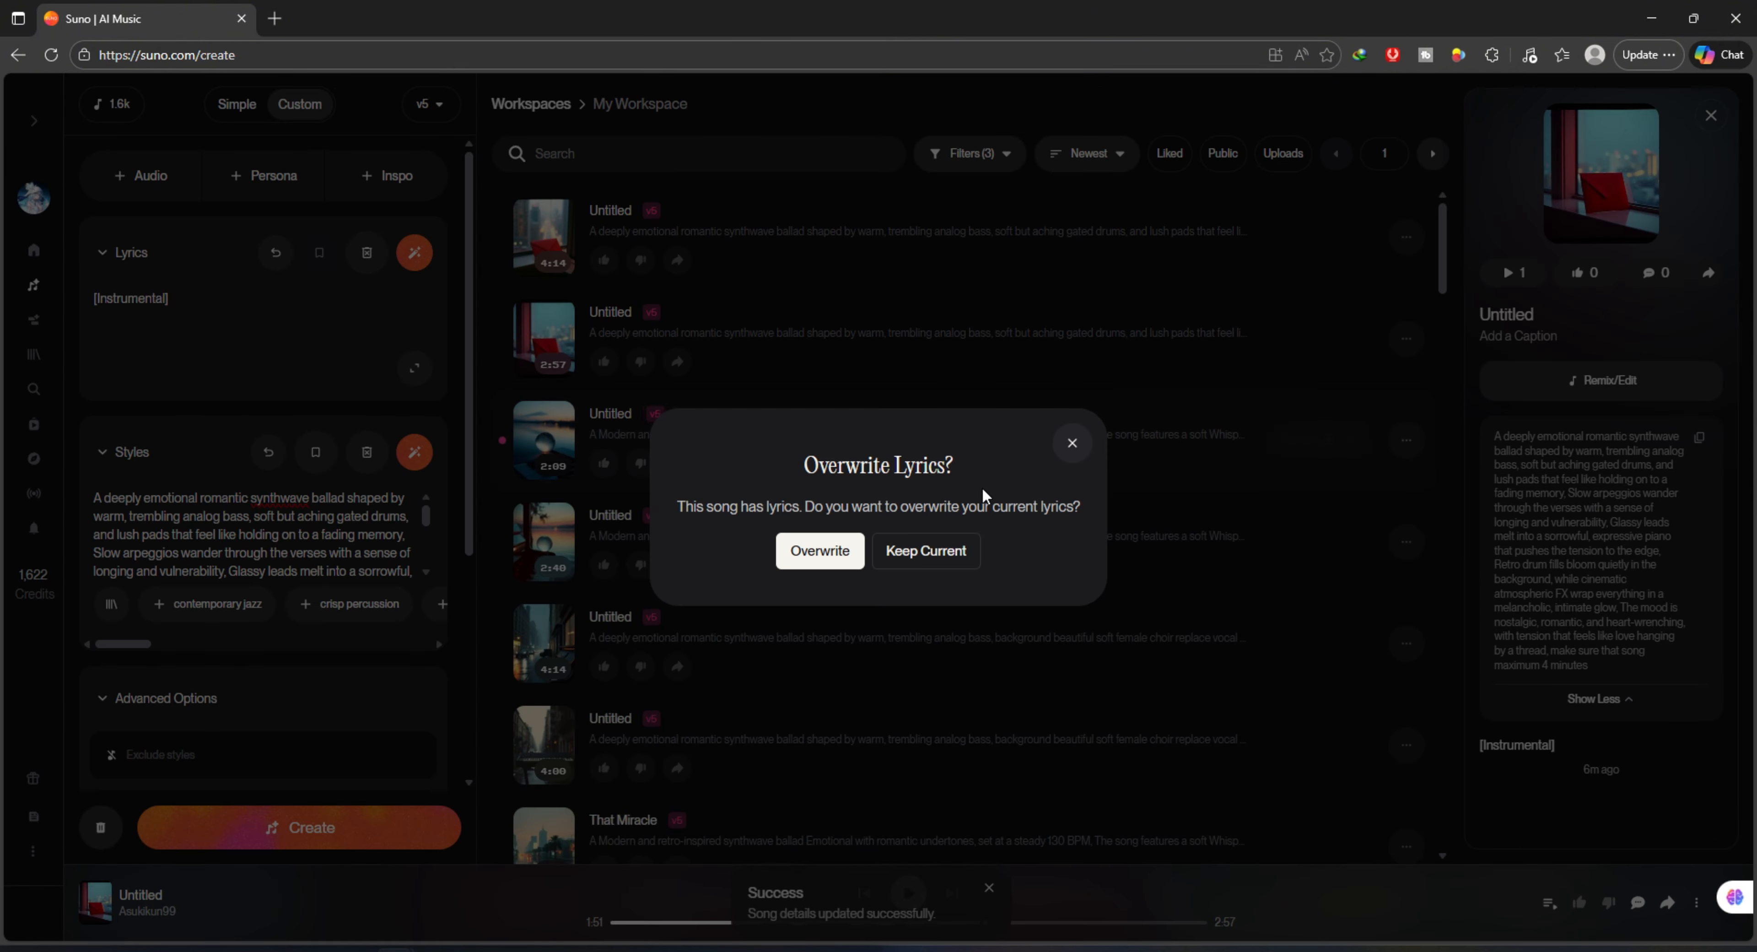
click(820, 551)
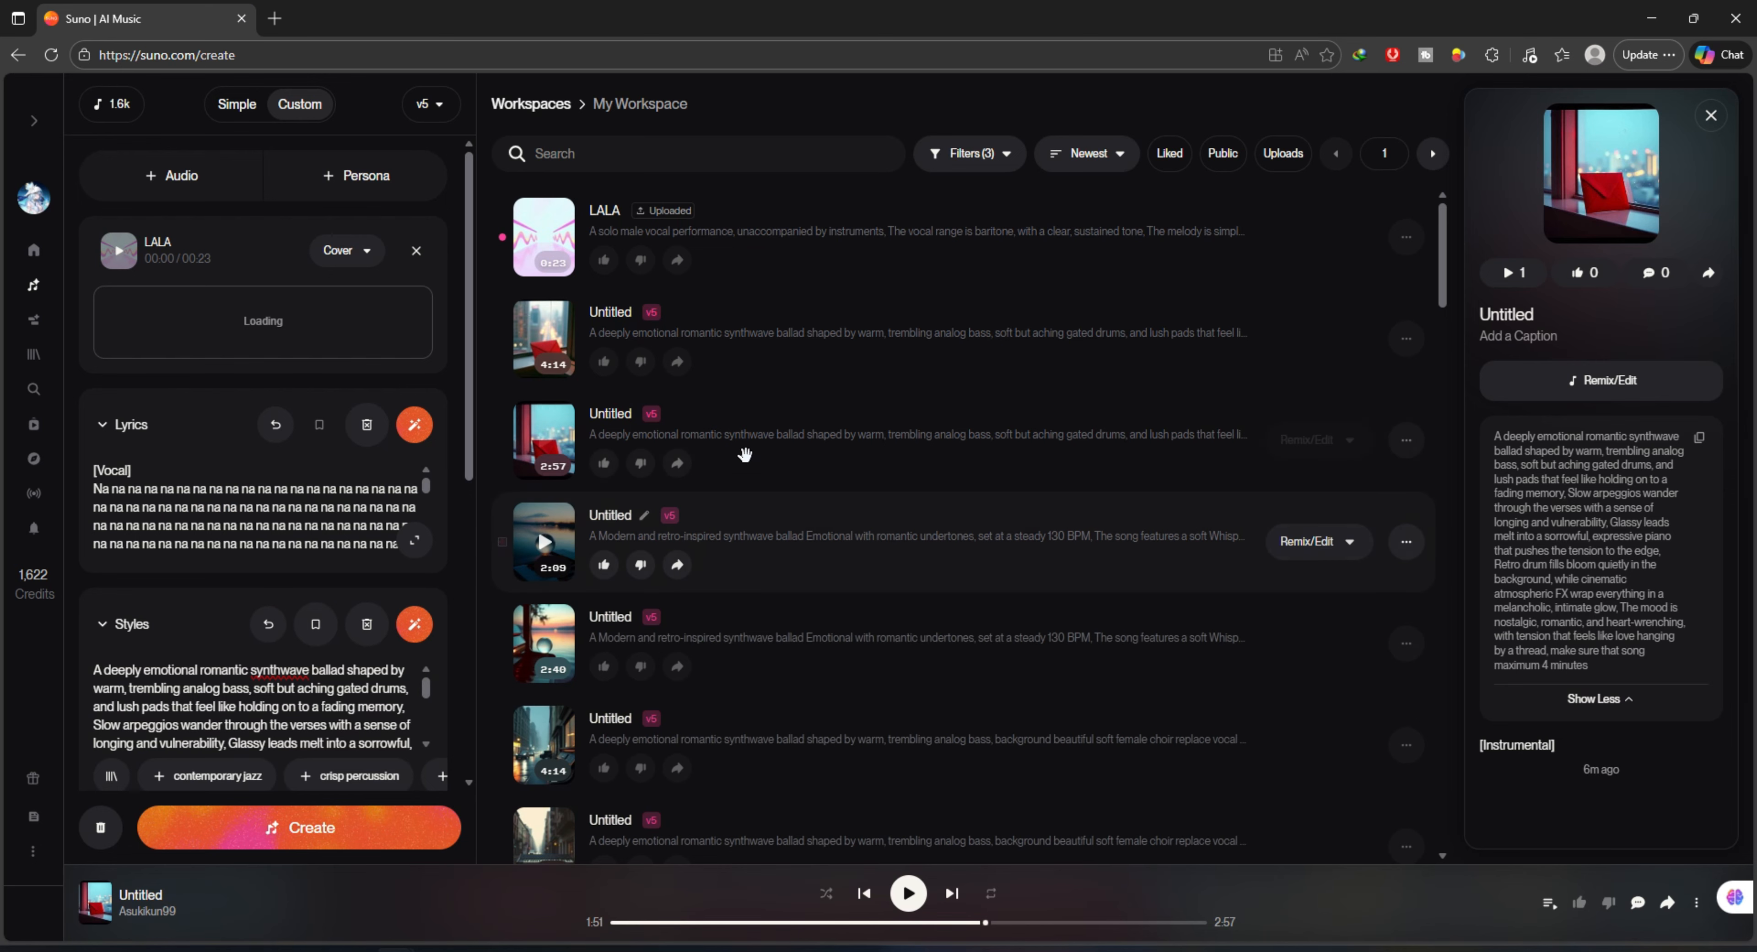
Read through the recording's full lyrics in the expanded lyrics view, then collapse it
click(412, 545)
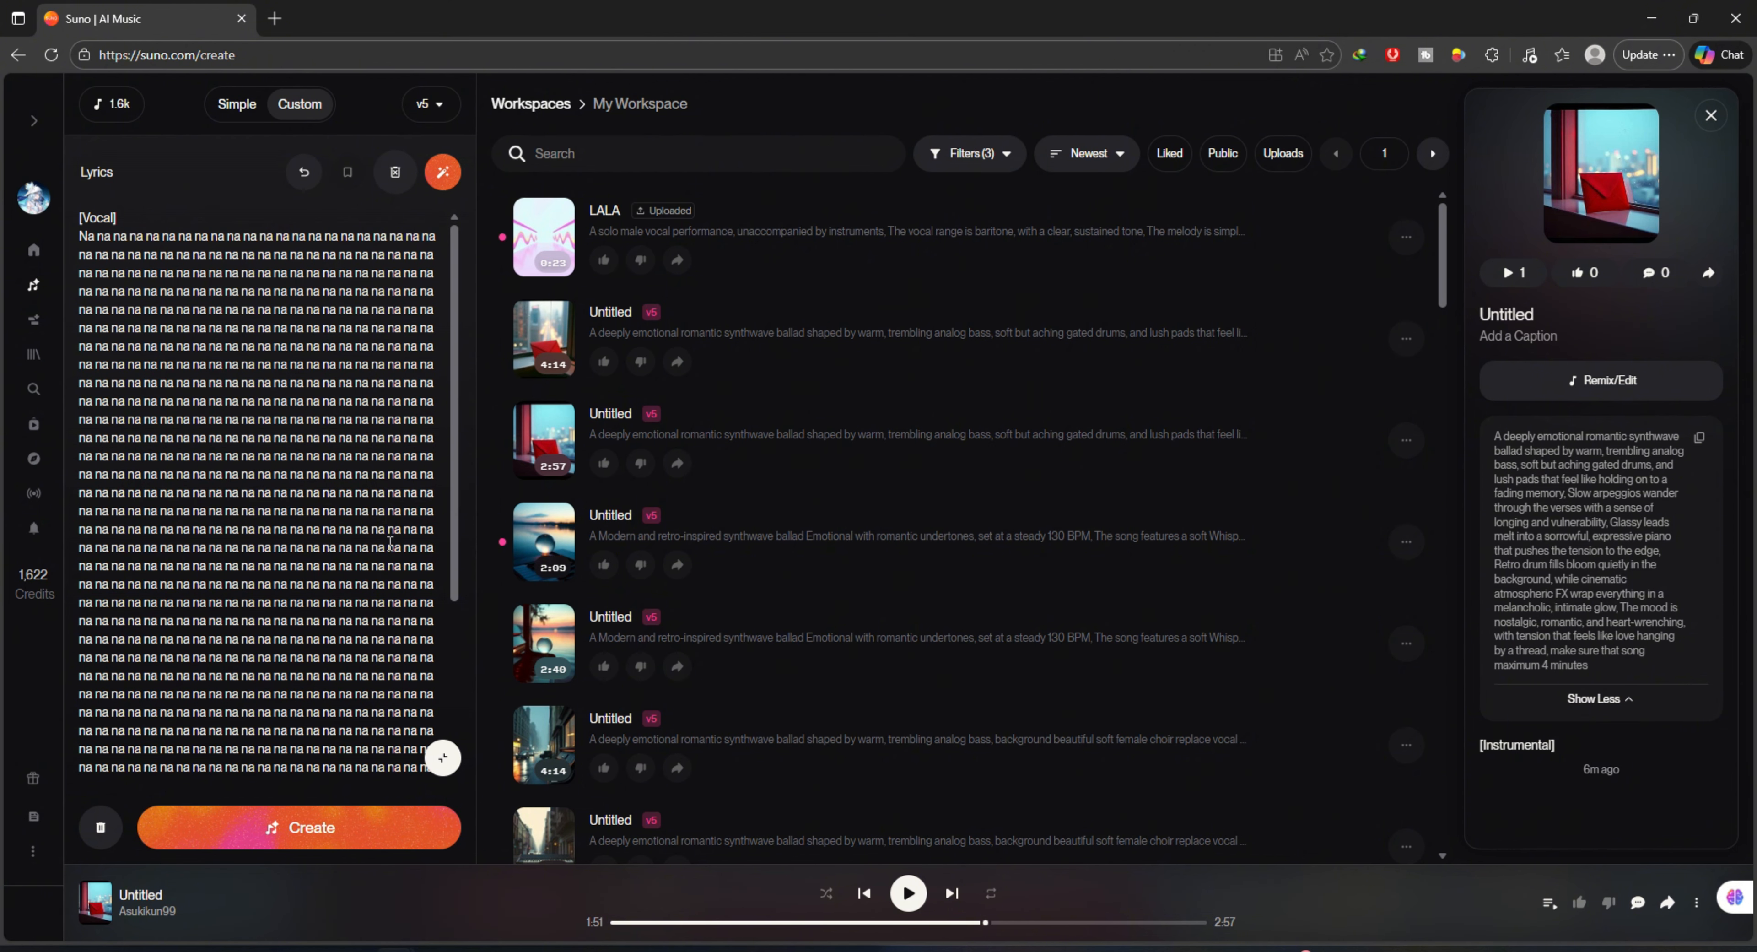
scroll(390, 543, down, 3)
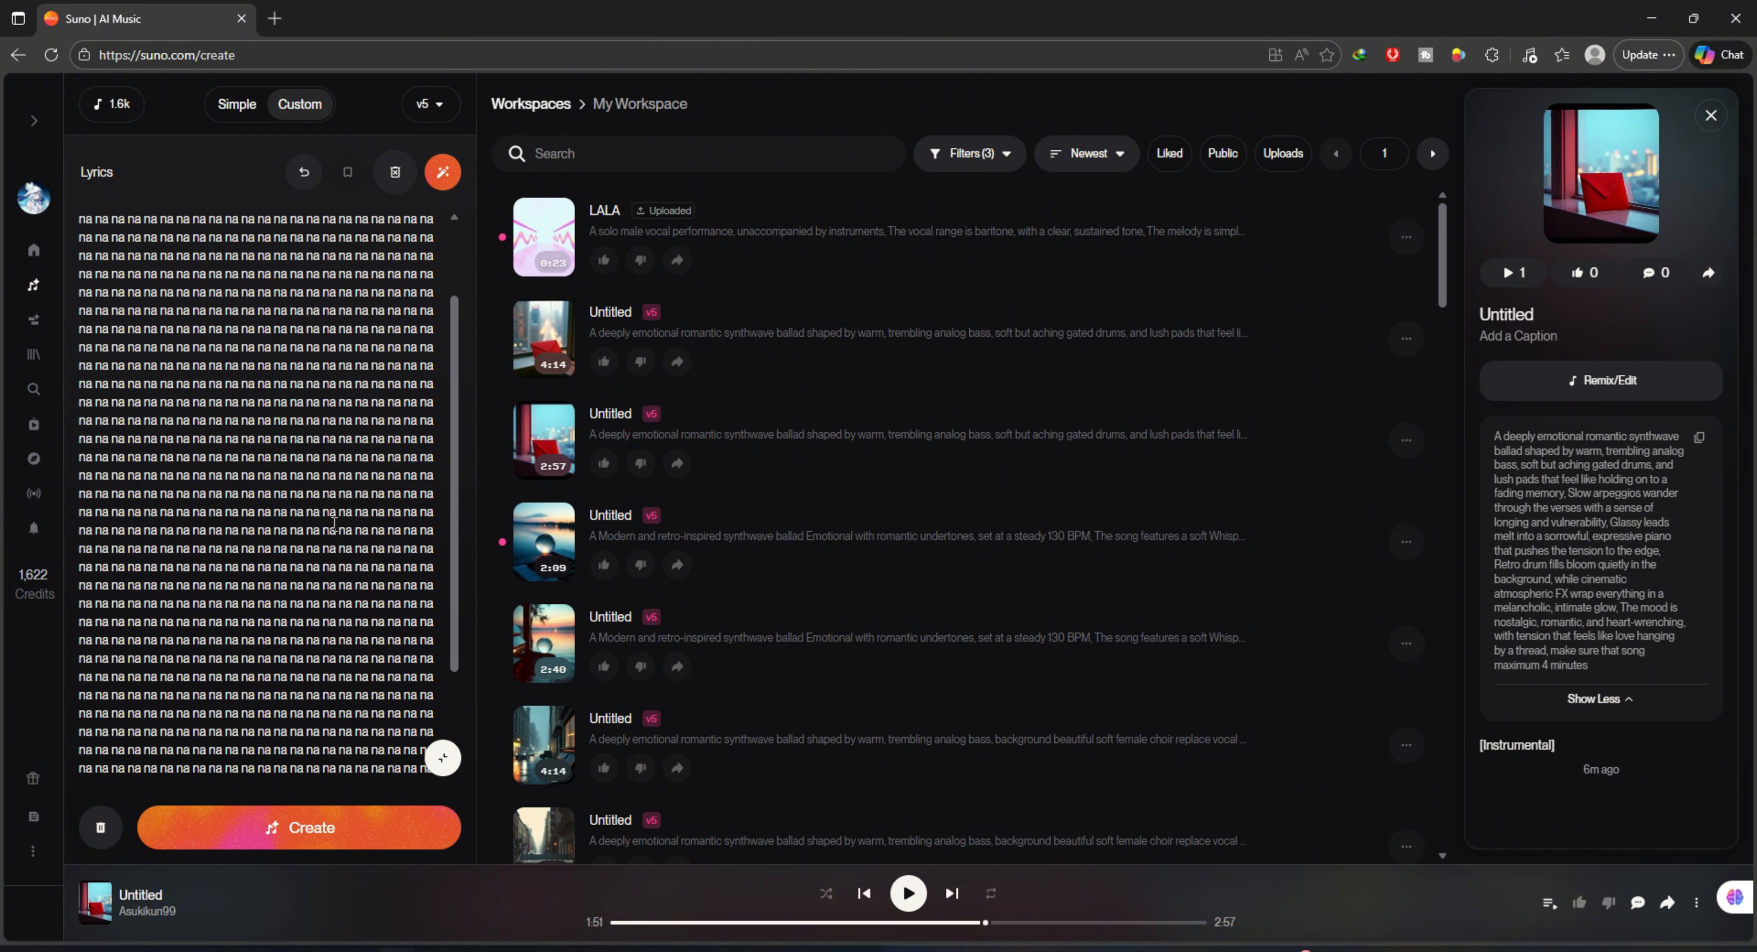
scroll(334, 520, up, 5)
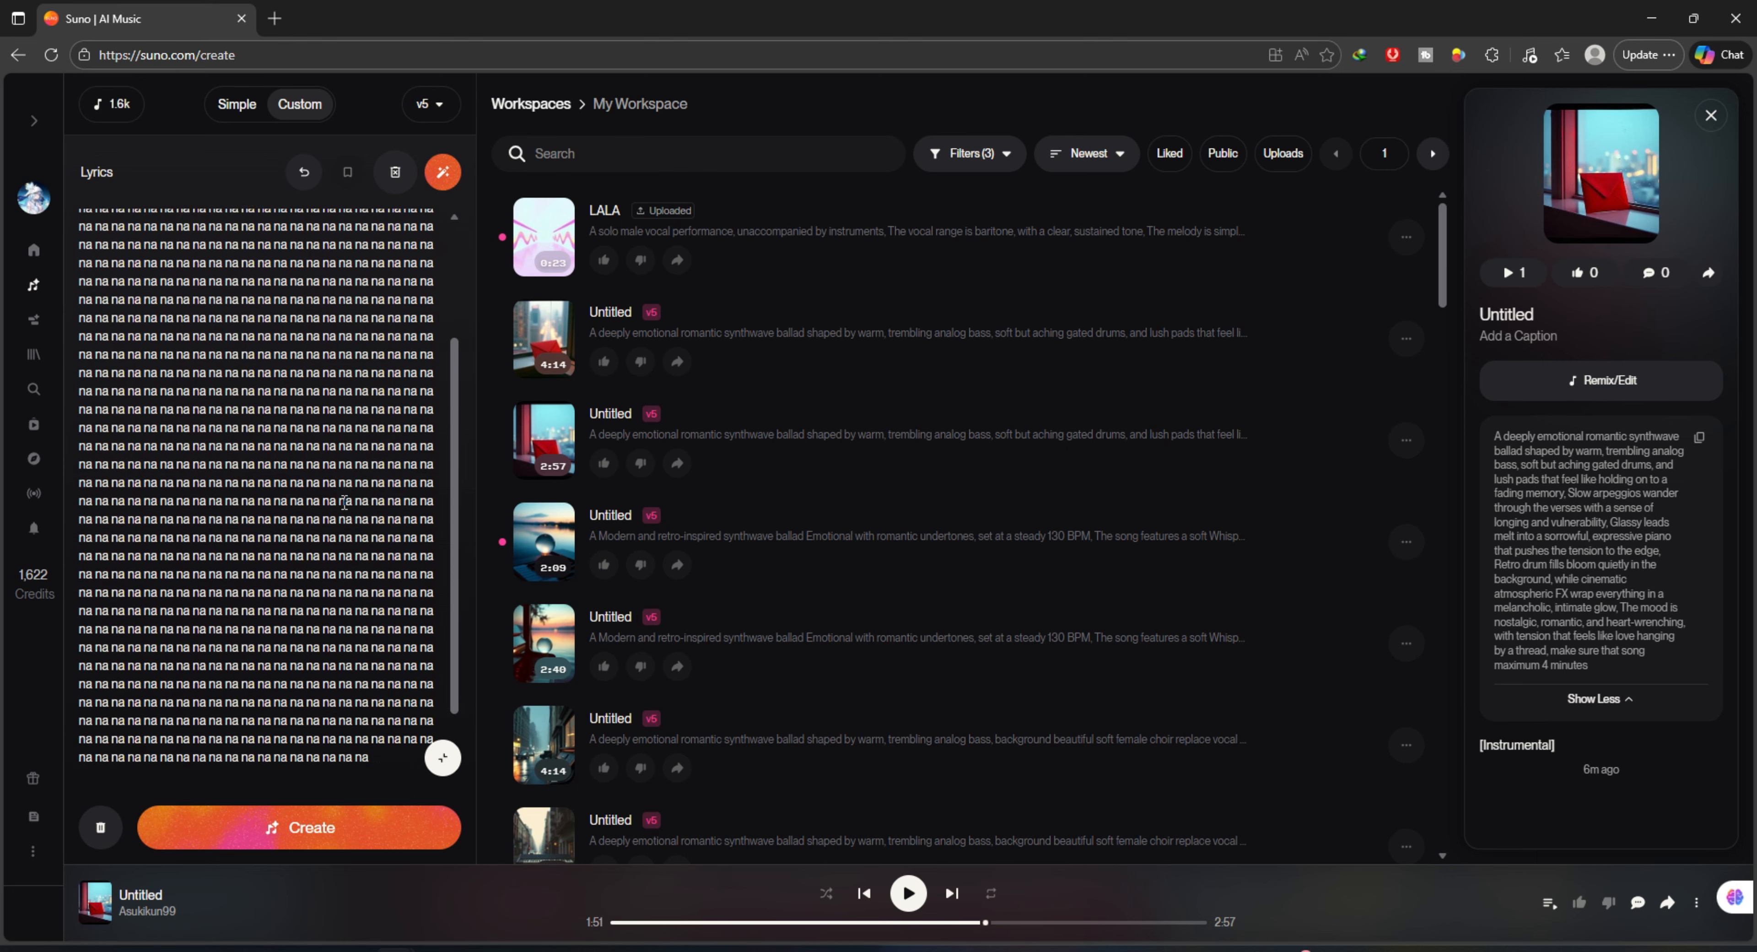
click(443, 757)
Replace the cover's style description with the one copied from the untitled 2:09 song in the workspace
scroll(217, 662, down, 2)
scroll(216, 662, down, 1)
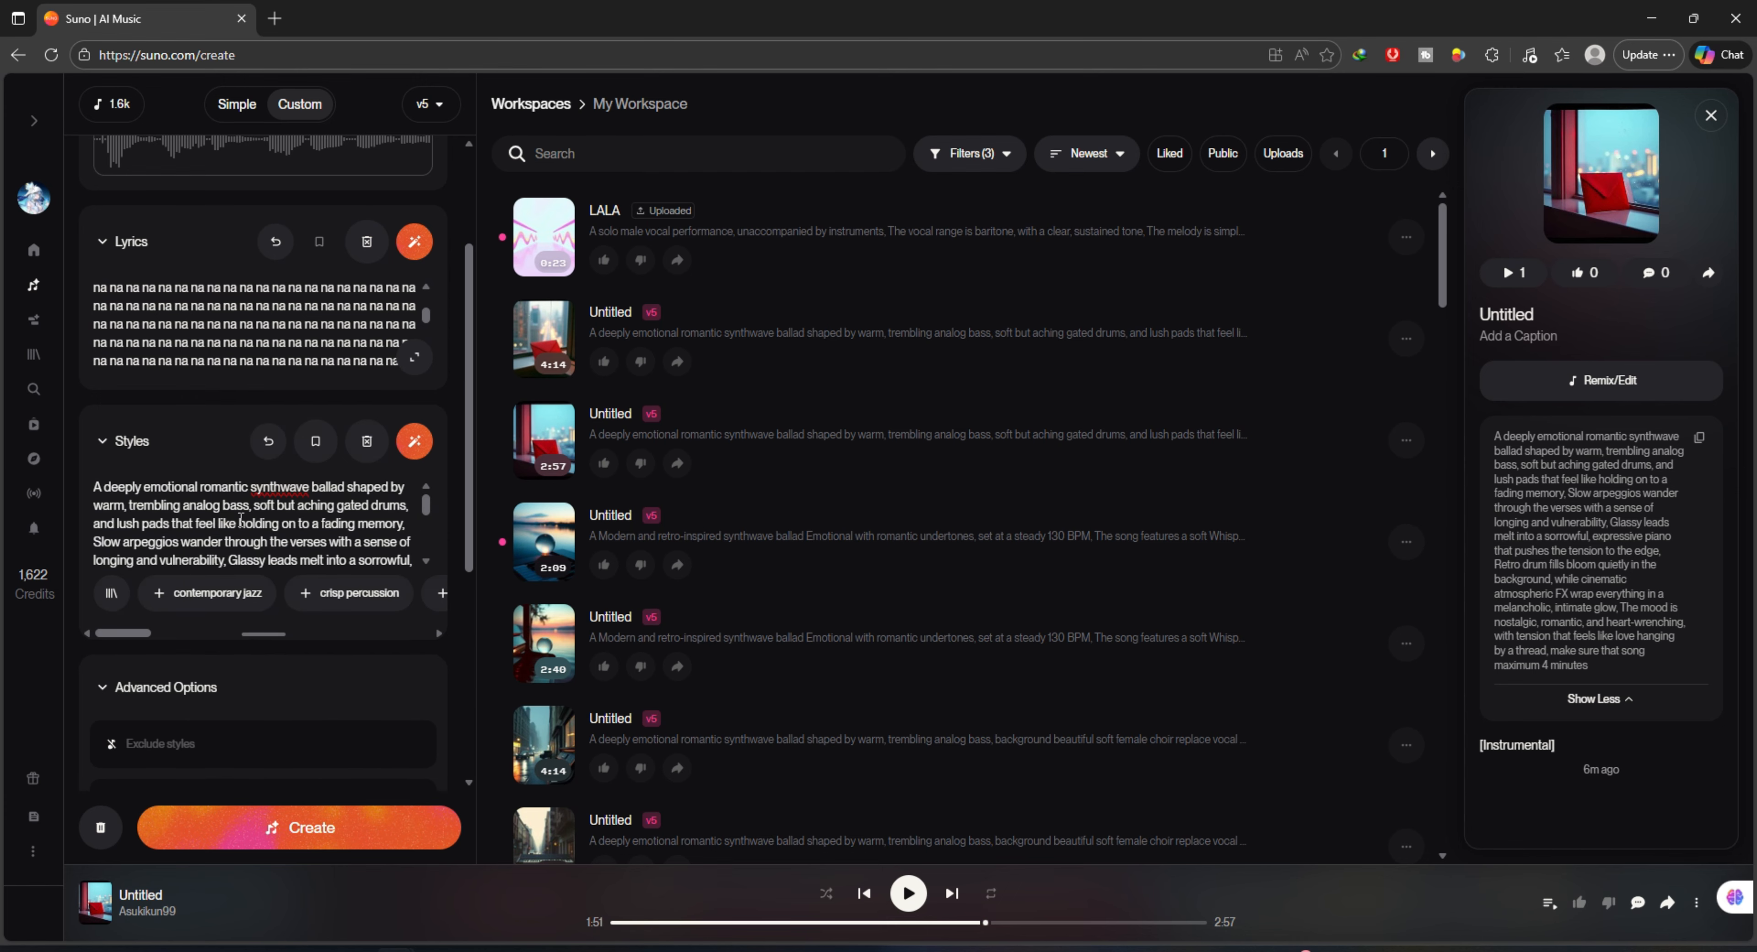
scroll(948, 617, down, 4)
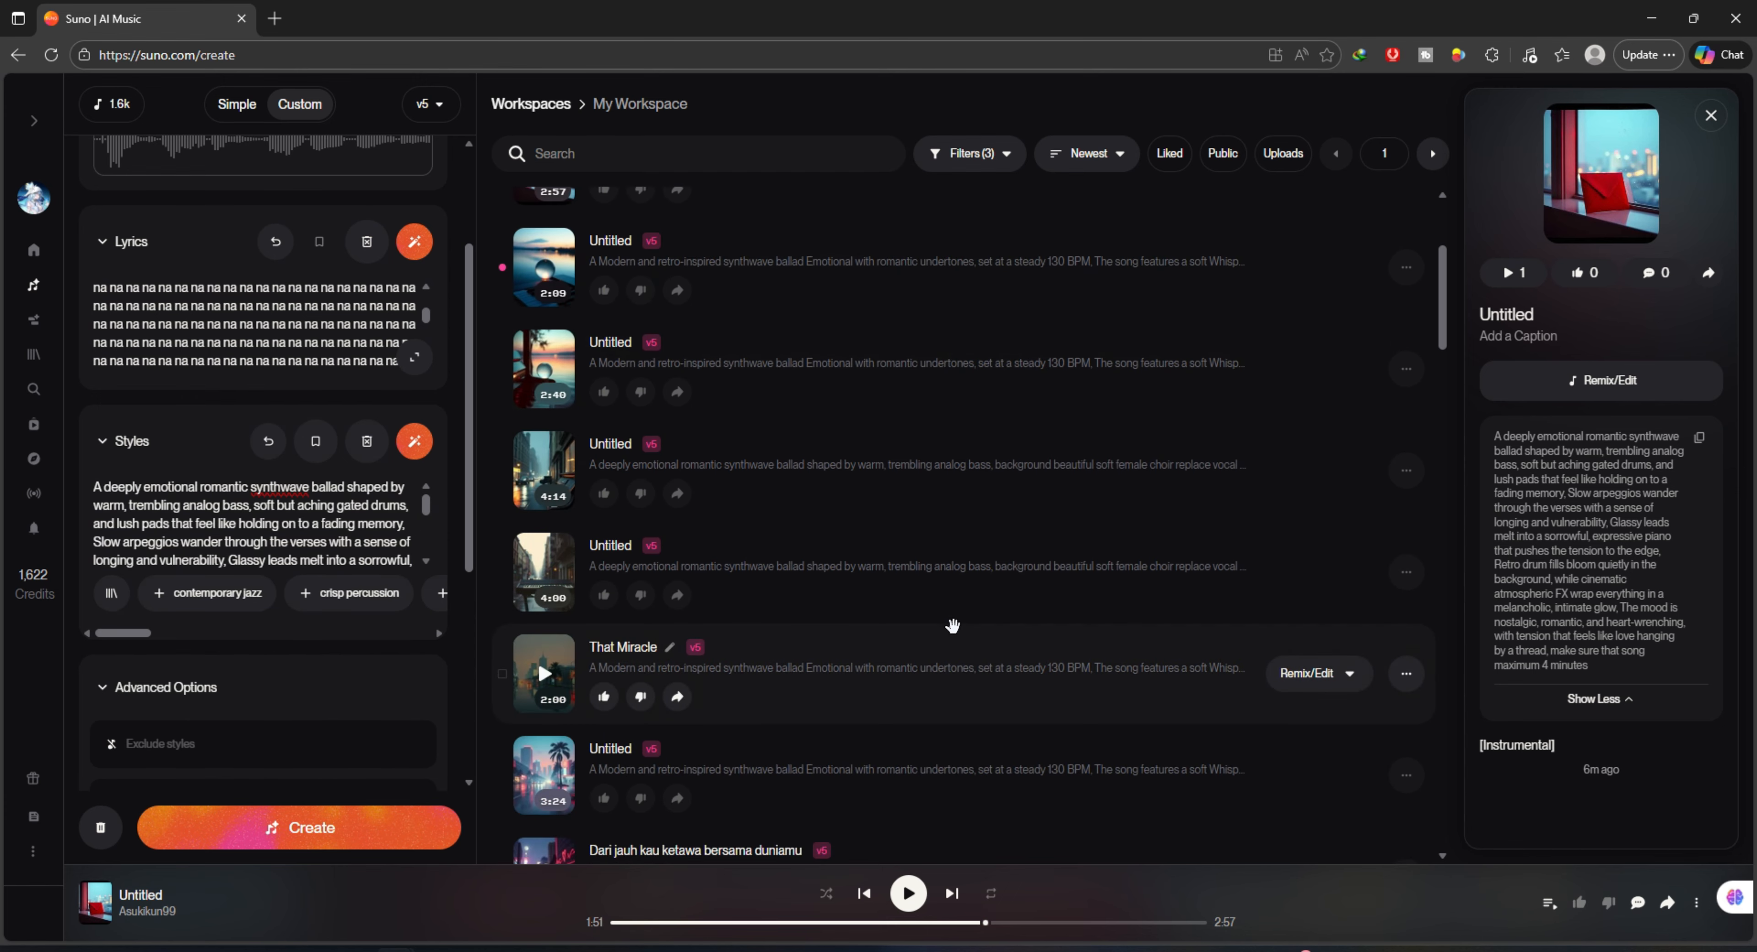
scroll(953, 625, up, 4)
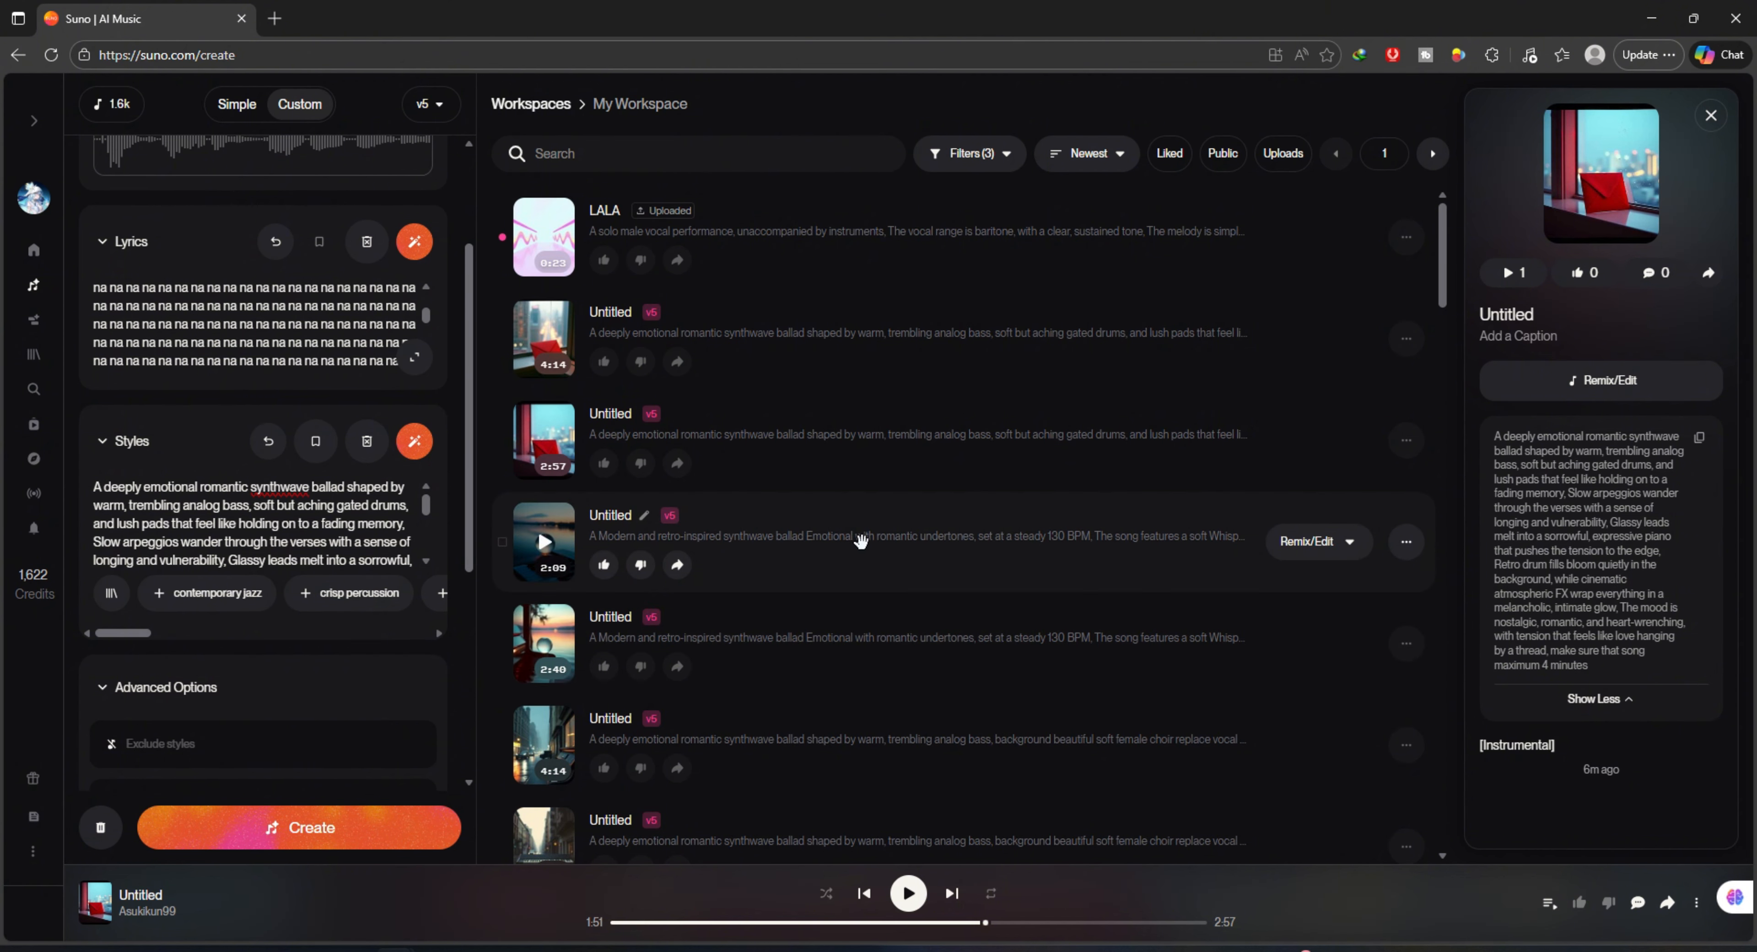
click(855, 541)
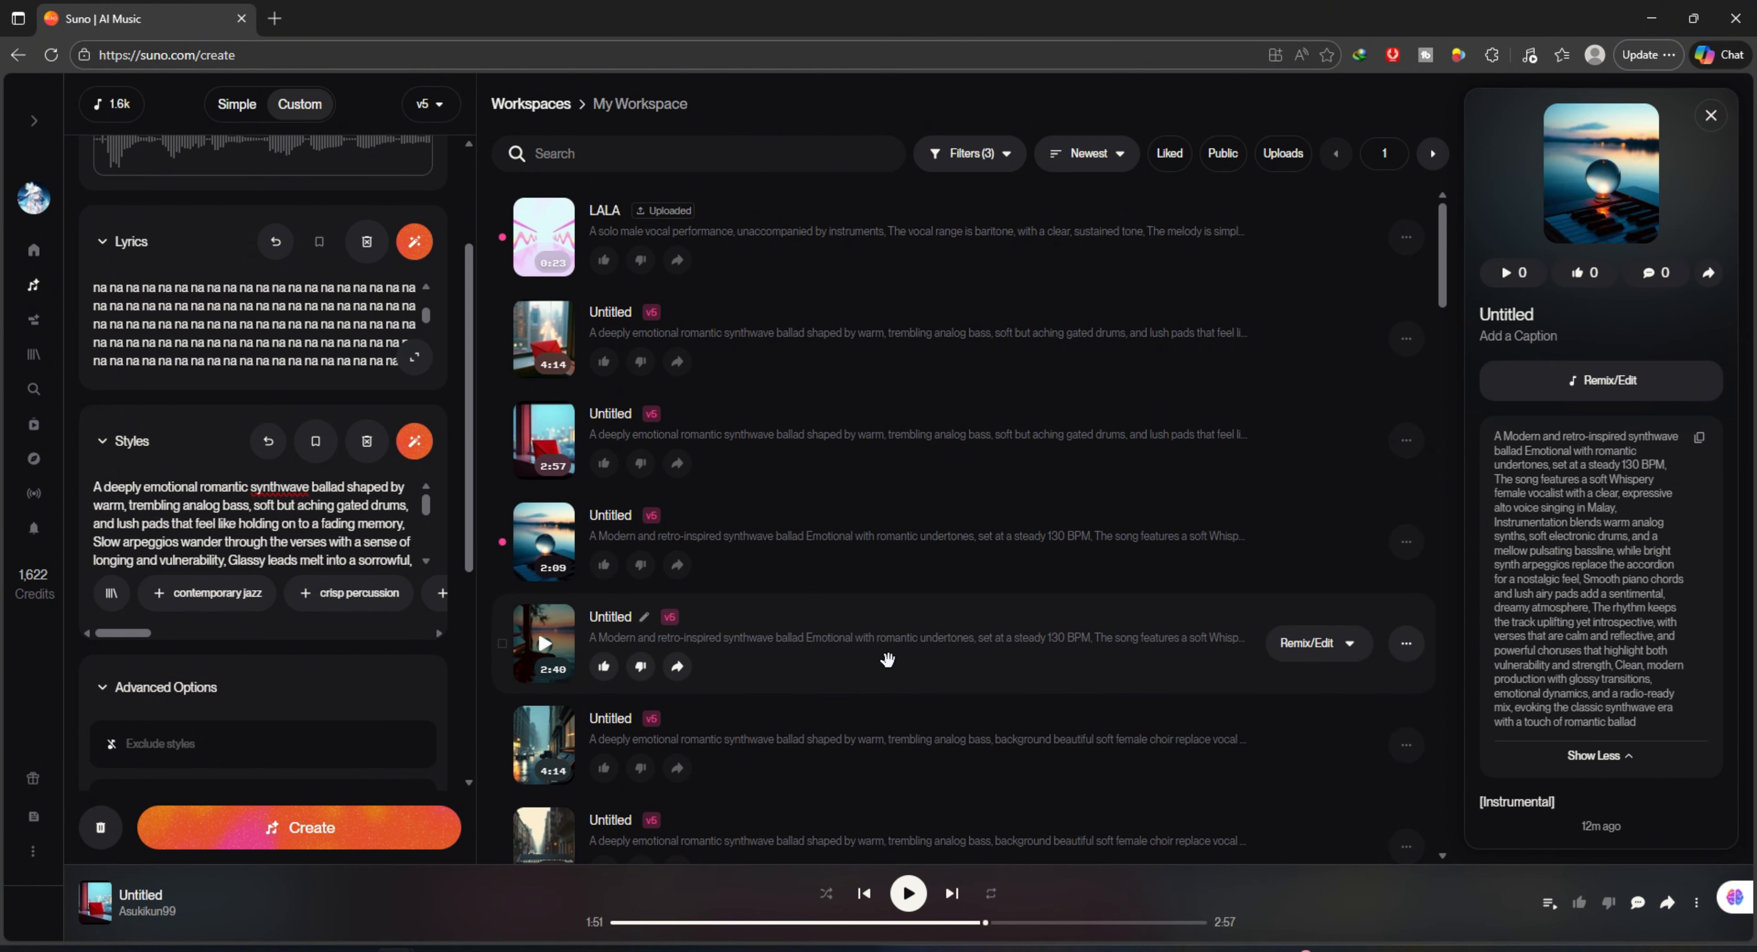
click(1699, 437)
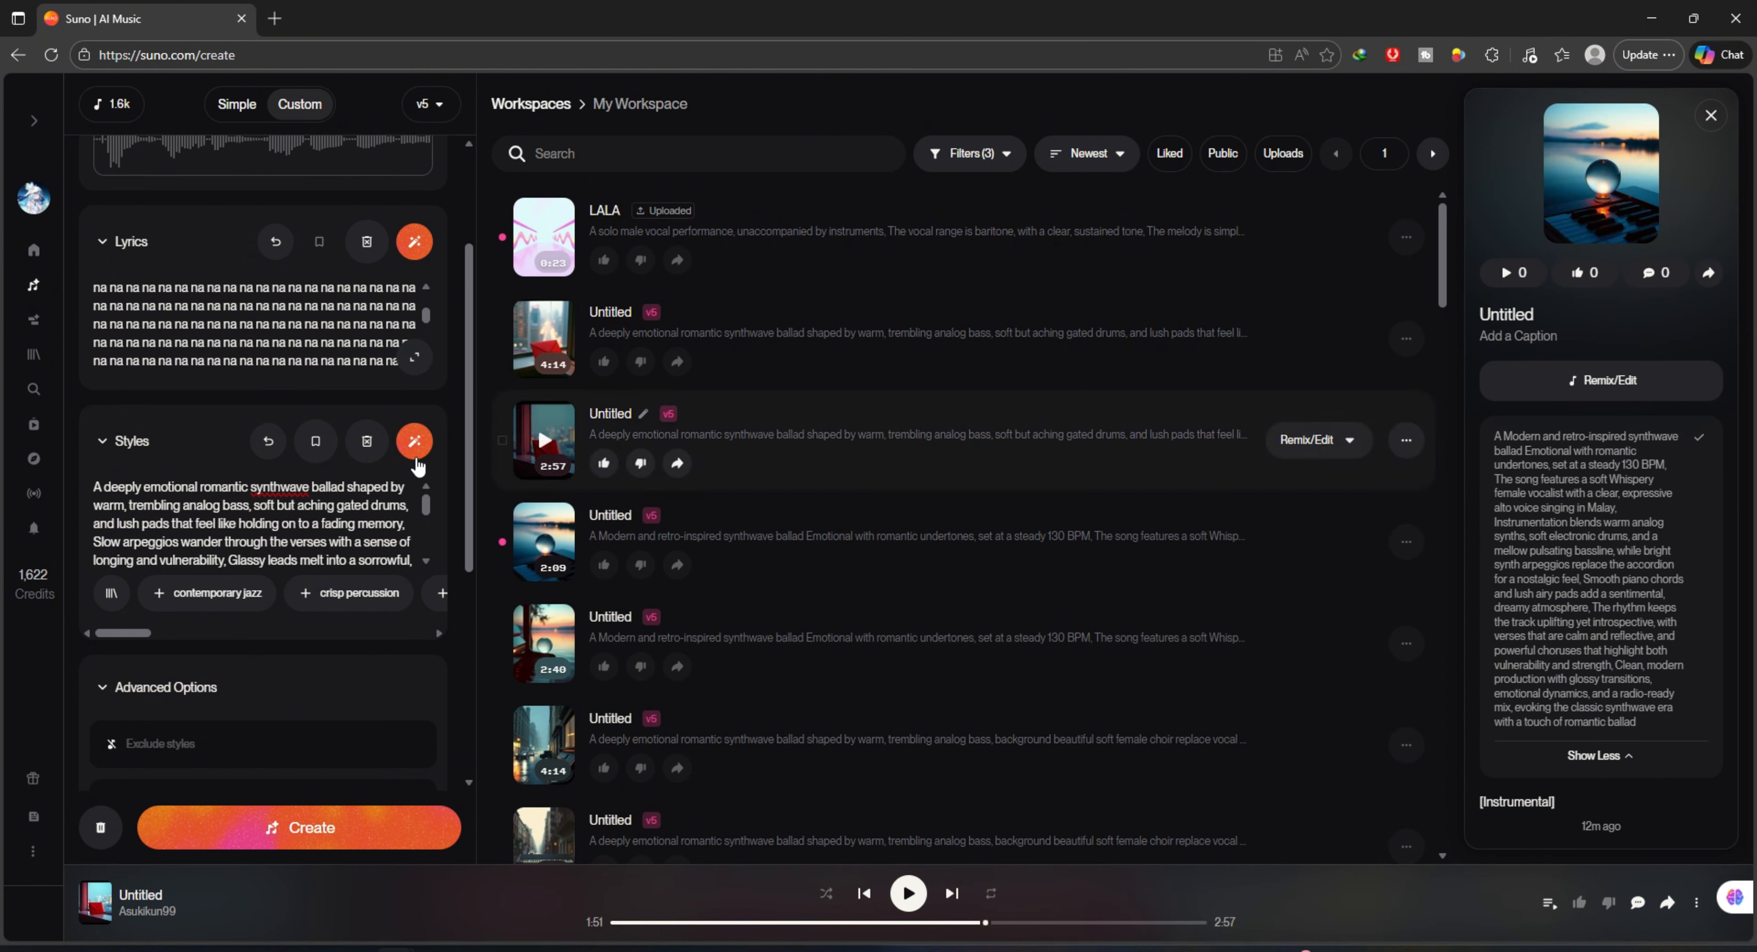
click(339, 501)
key(ctrl+a)
key(BackSpace)
key(ctrl+v)
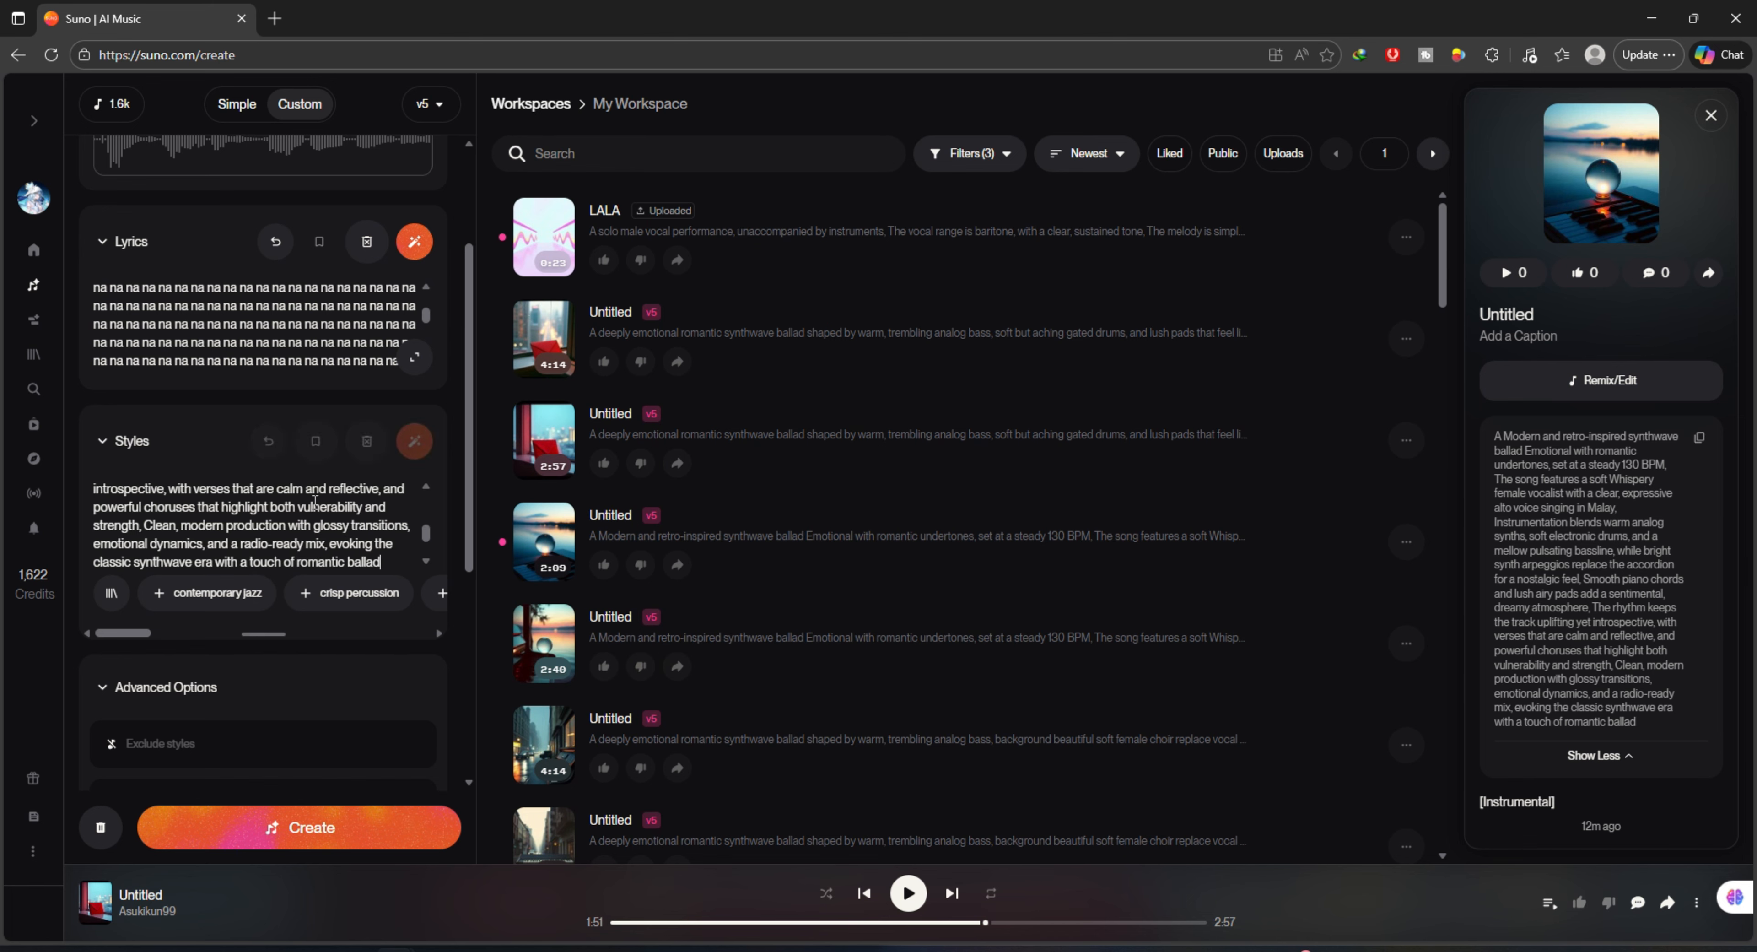
scroll(287, 512, up, 5)
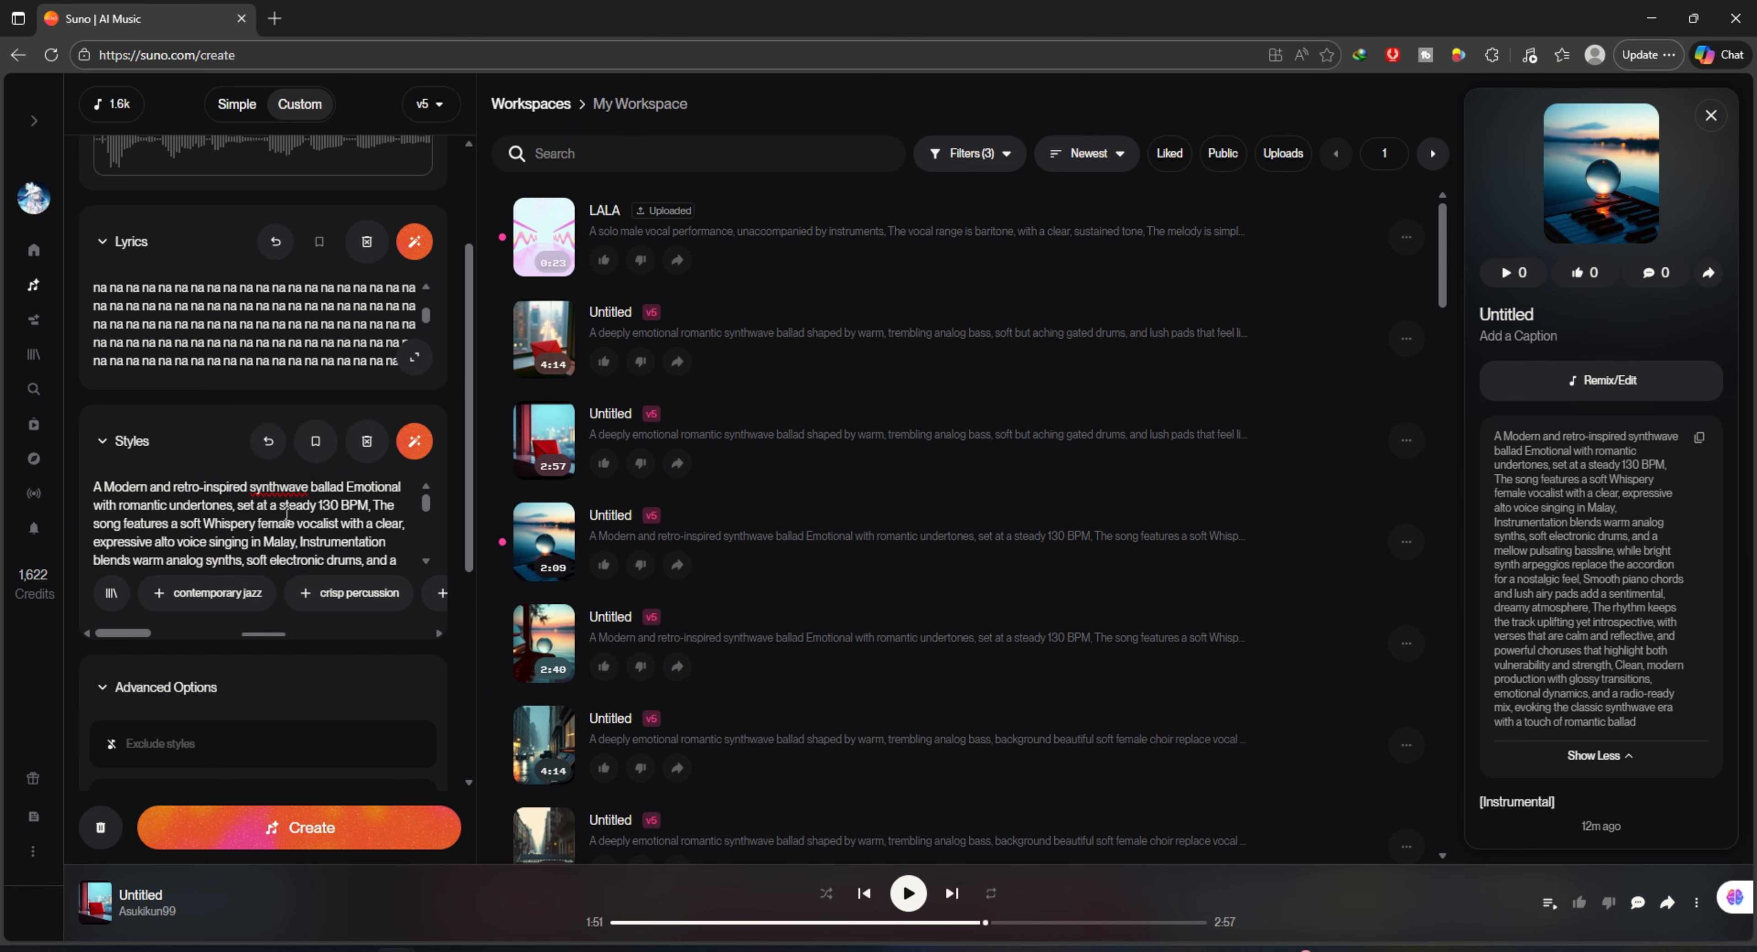
Review the advanced options, including the Audio Influence explanation, and generate the LALA cover
scroll(382, 689, down, 3)
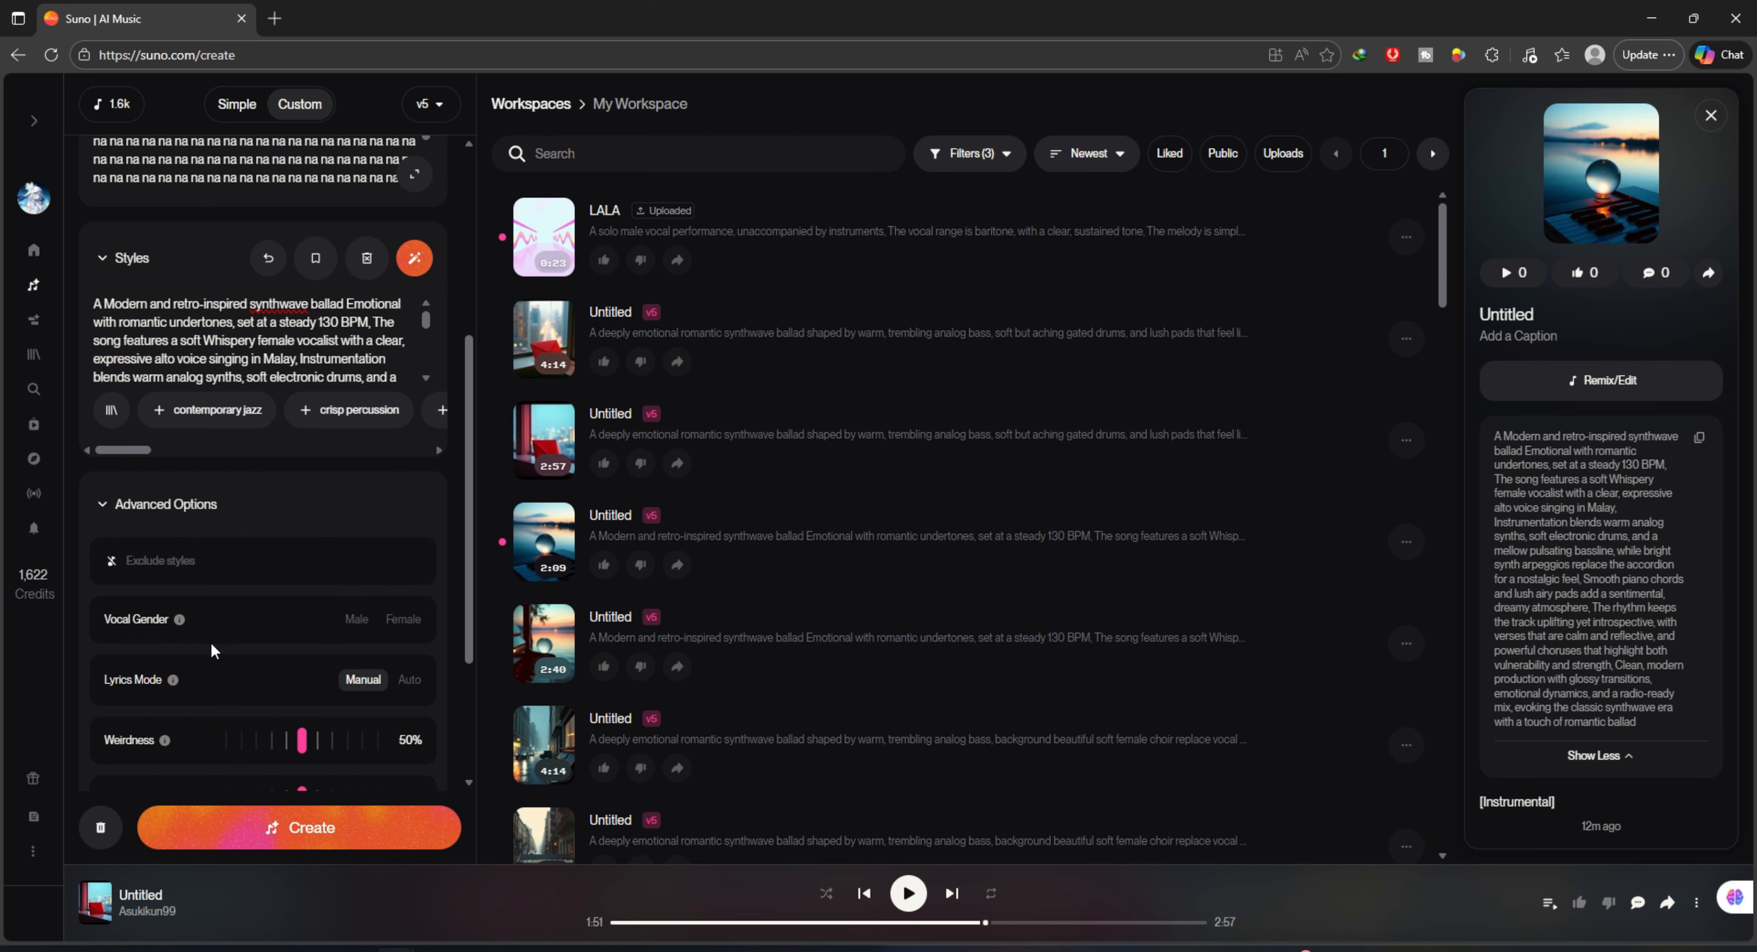
scroll(210, 641, down, 3)
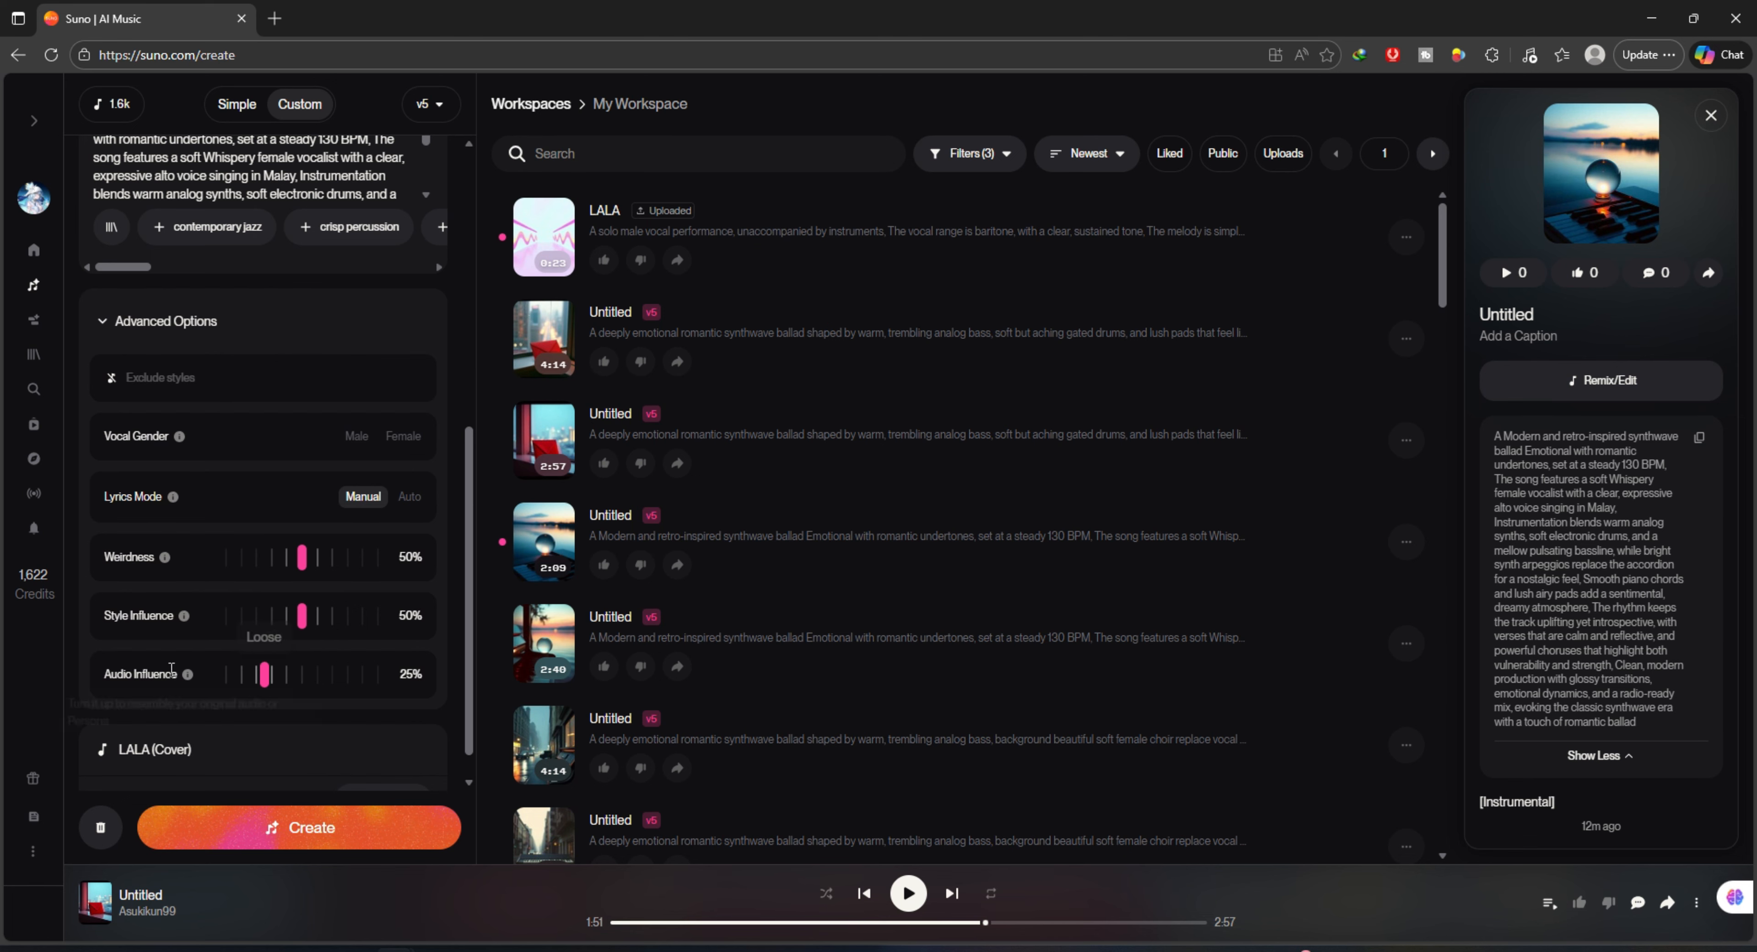
mouse_move(186, 682)
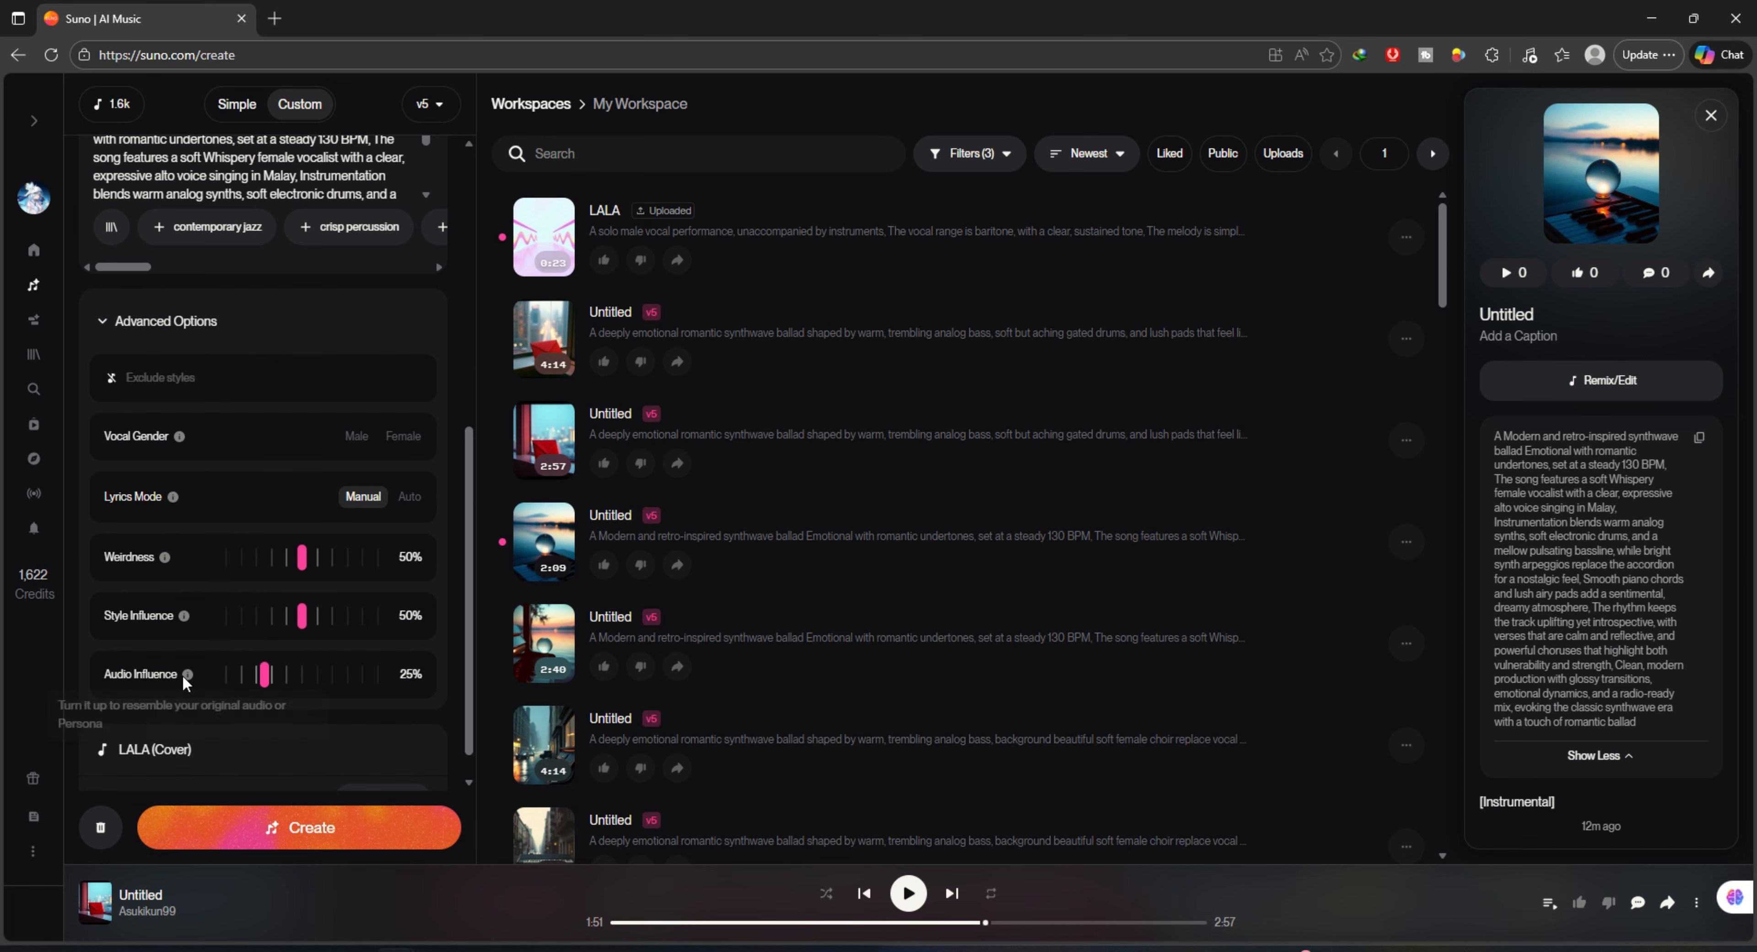
scroll(184, 682, up, 2)
scroll(366, 709, down, 3)
click(225, 825)
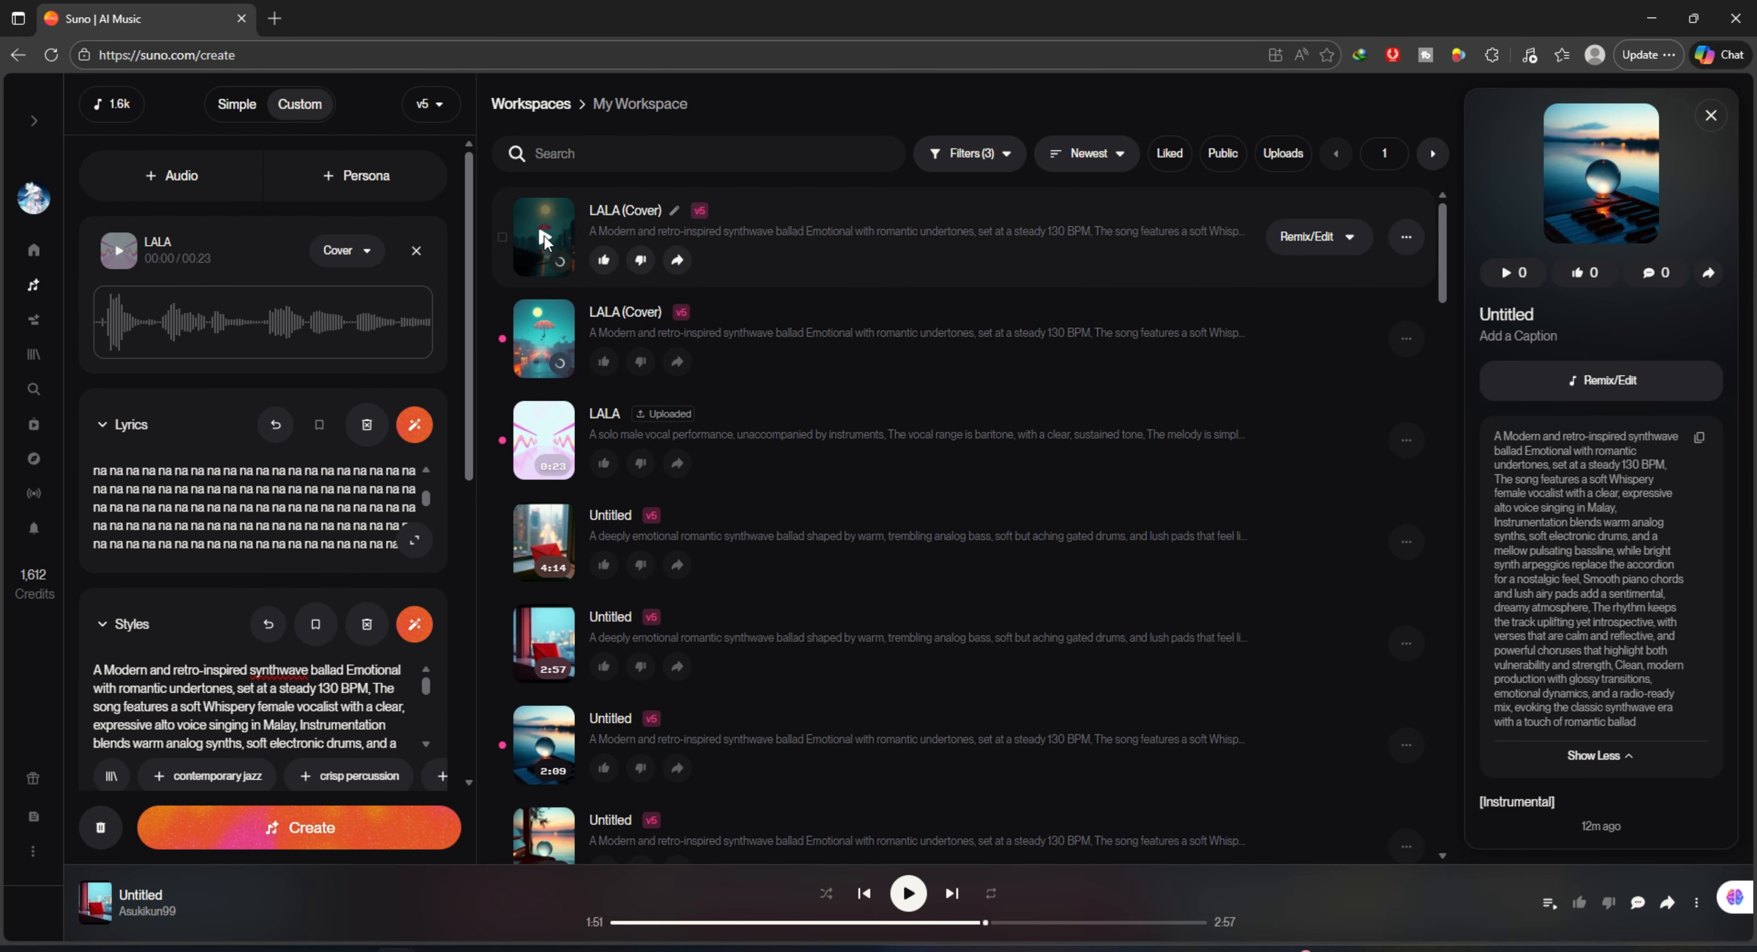
Play the first LALA (Cover) track and examine its style description and lyrics in the song details
click(546, 239)
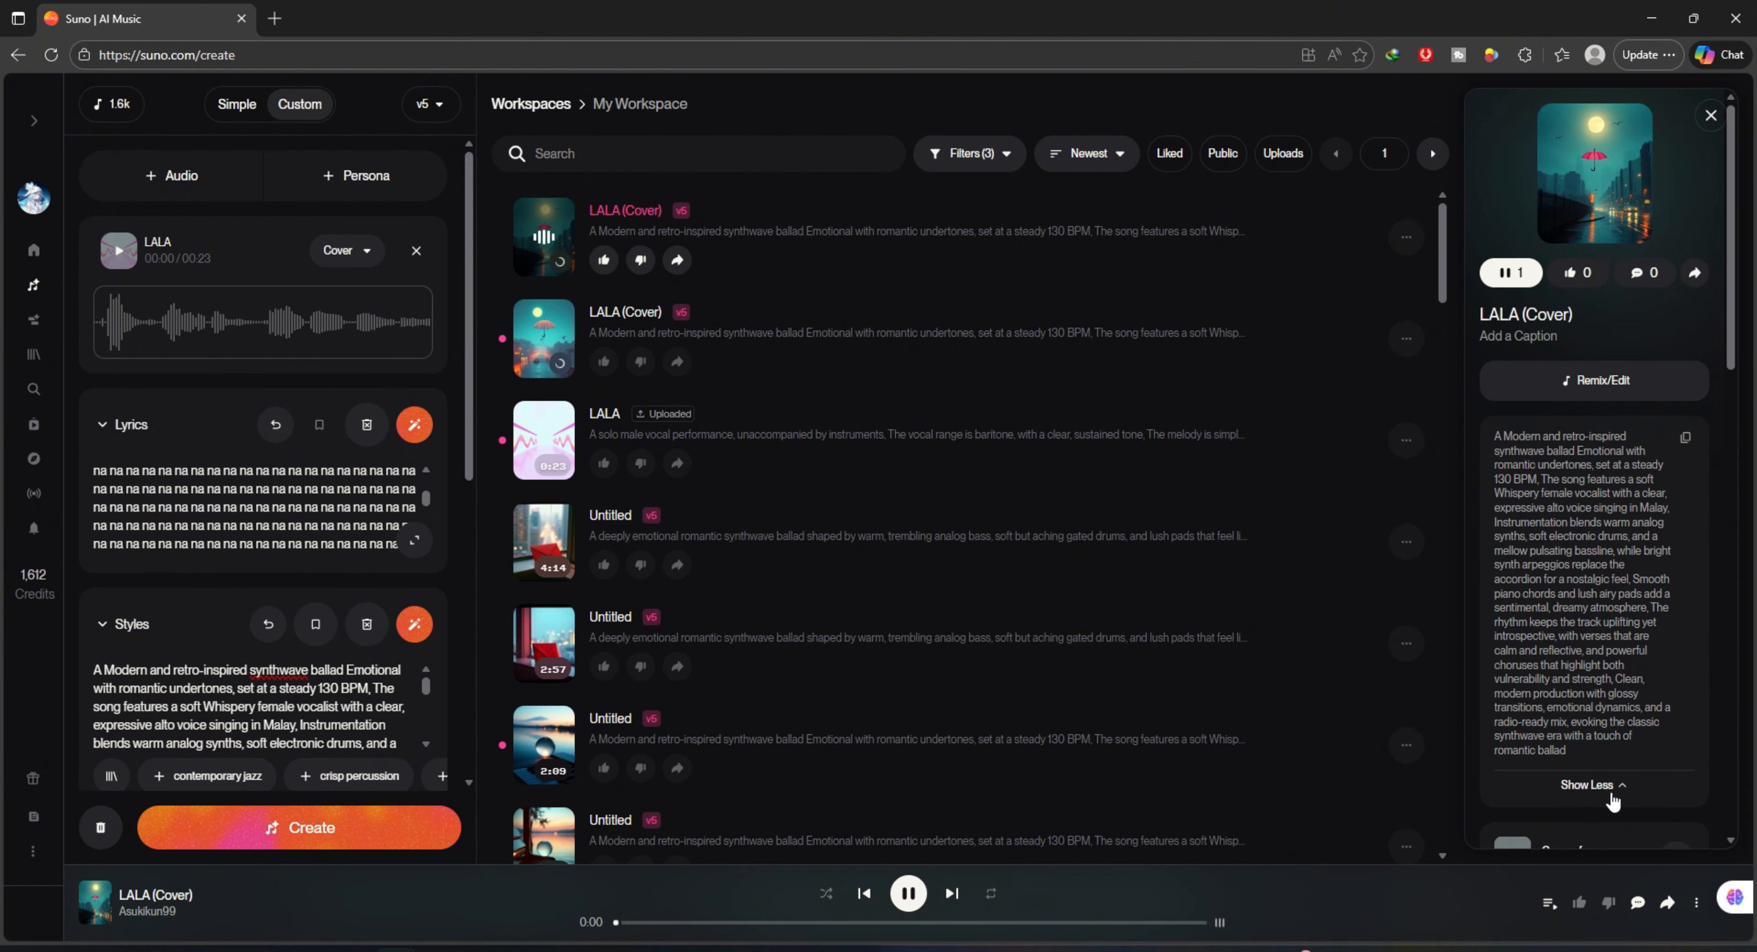
click(1611, 795)
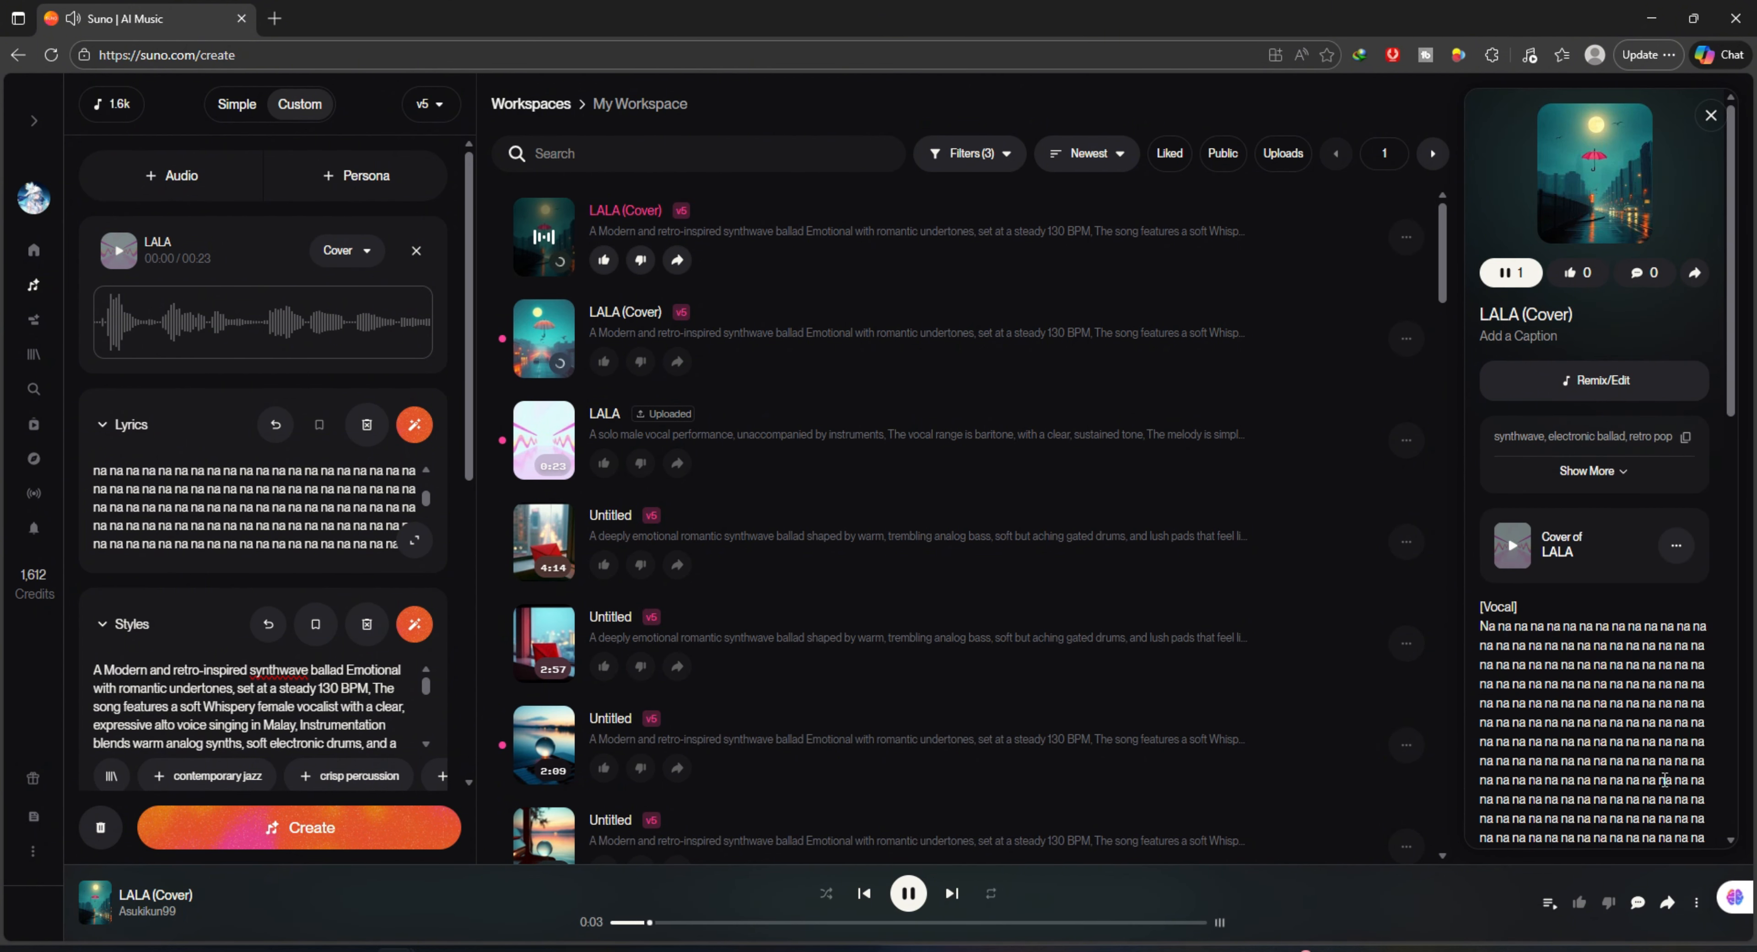
scroll(1665, 787, down, 6)
scroll(1664, 788, up, 4)
scroll(1665, 788, up, 3)
click(1572, 470)
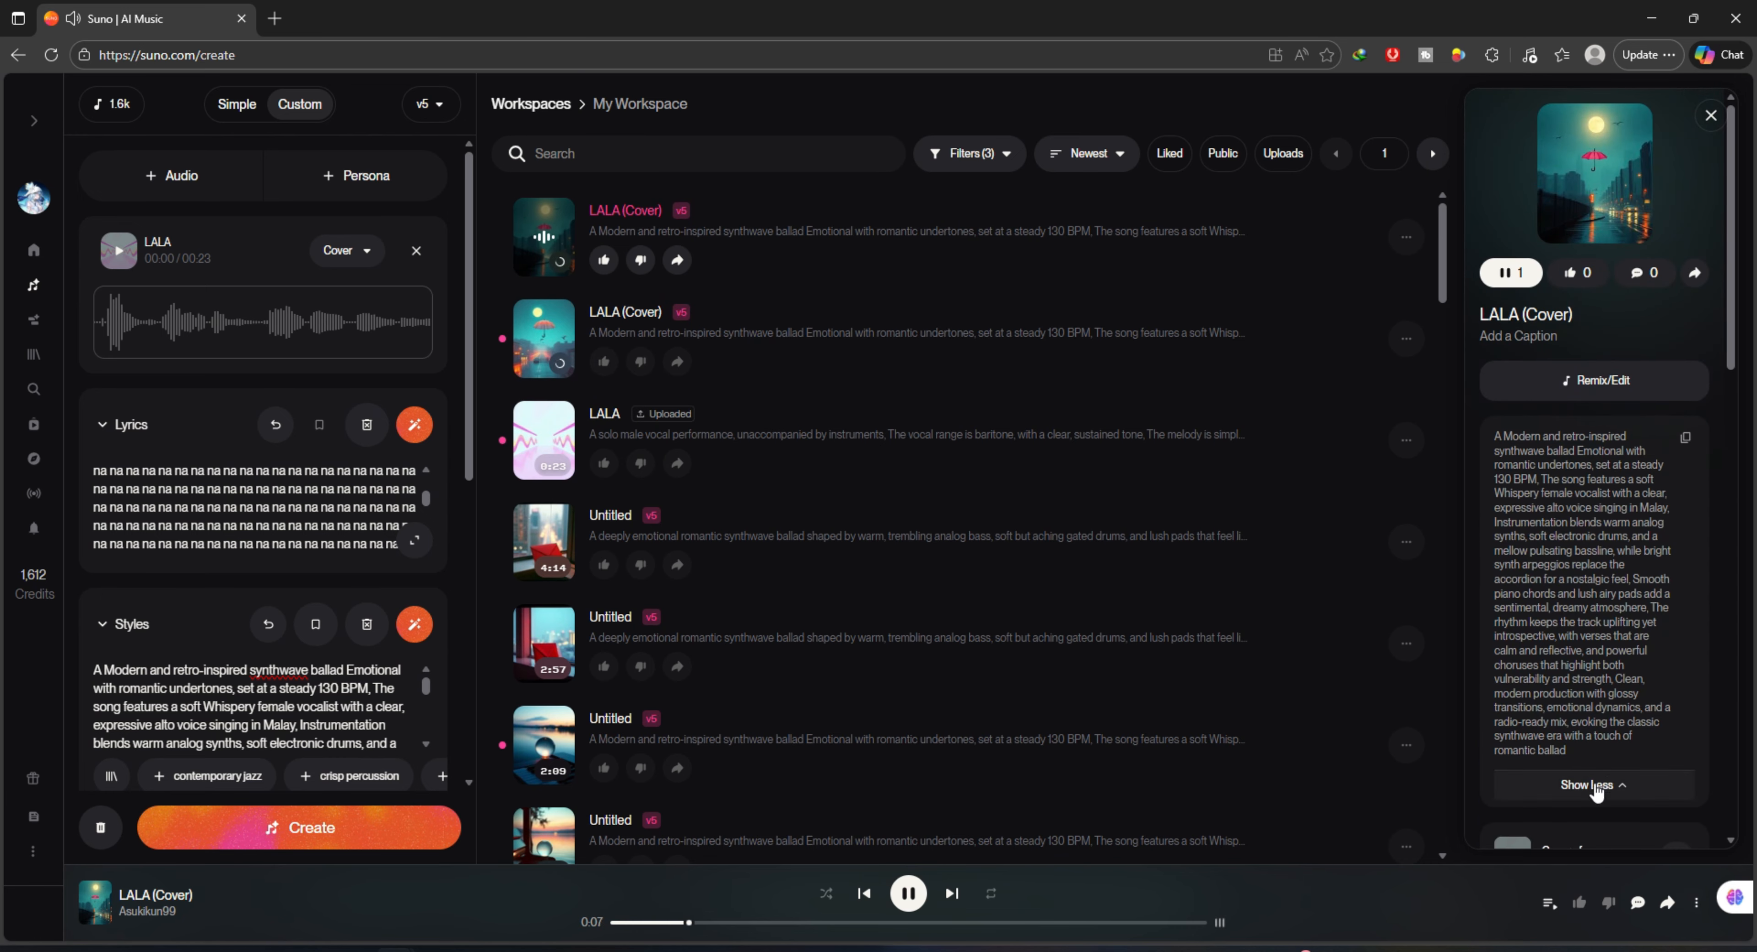
click(1589, 784)
scroll(1595, 786, down, 8)
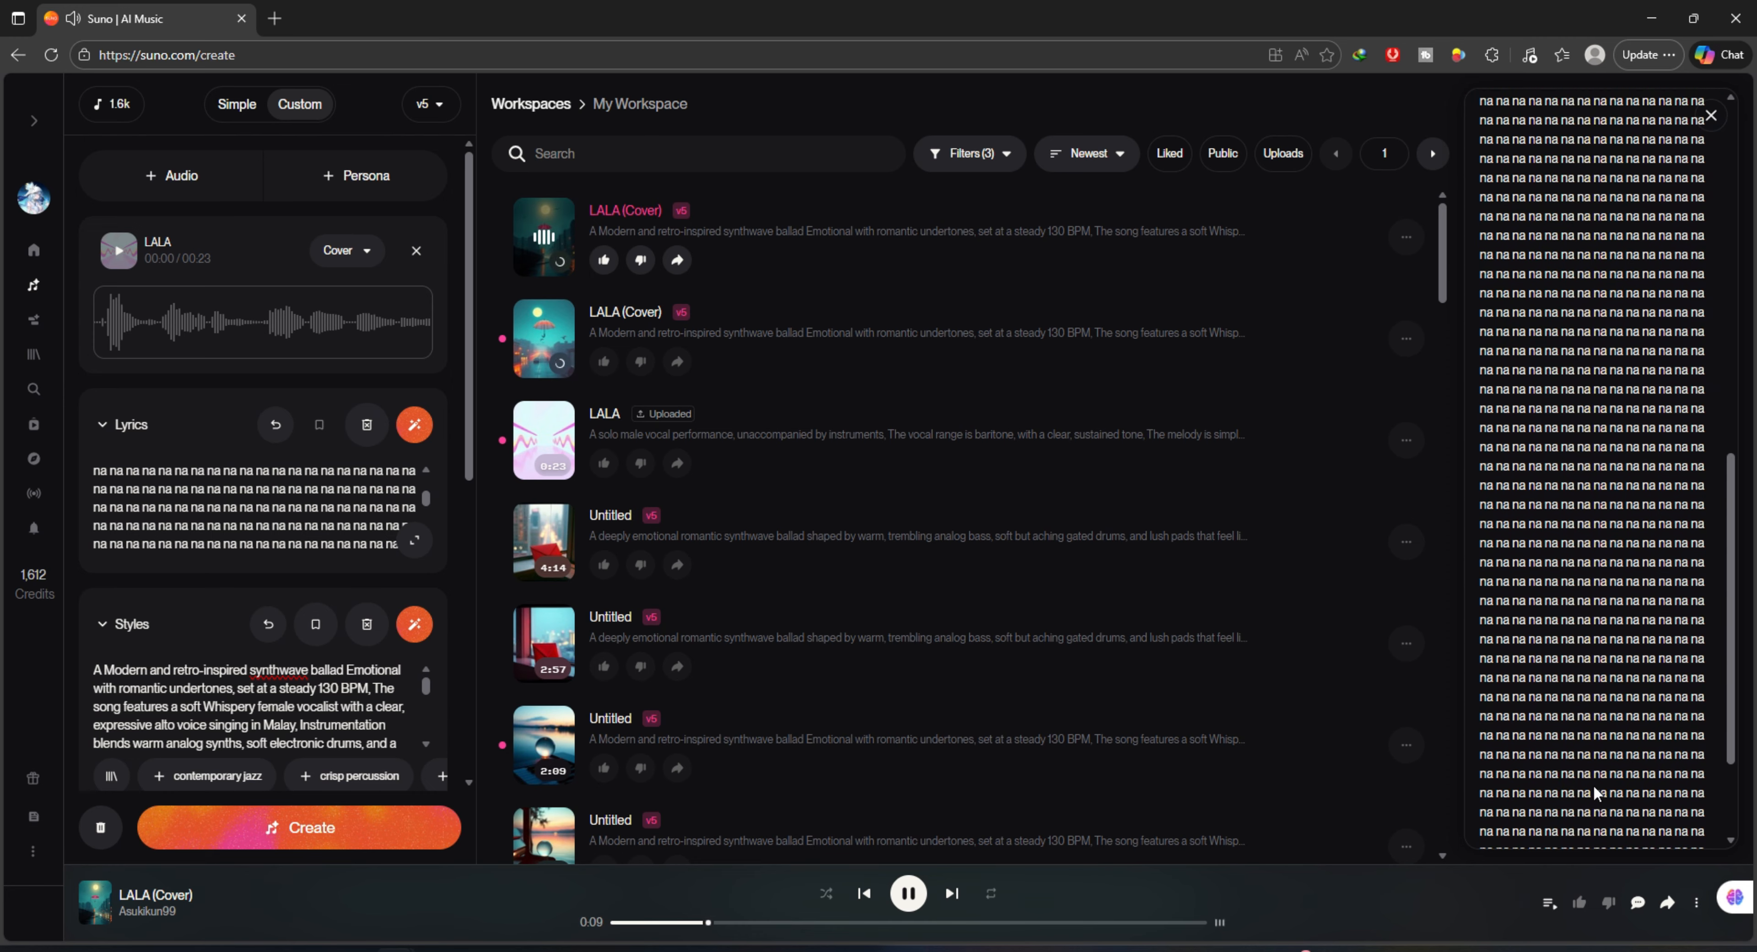
scroll(1595, 786, up, 10)
scroll(1595, 784, up, 3)
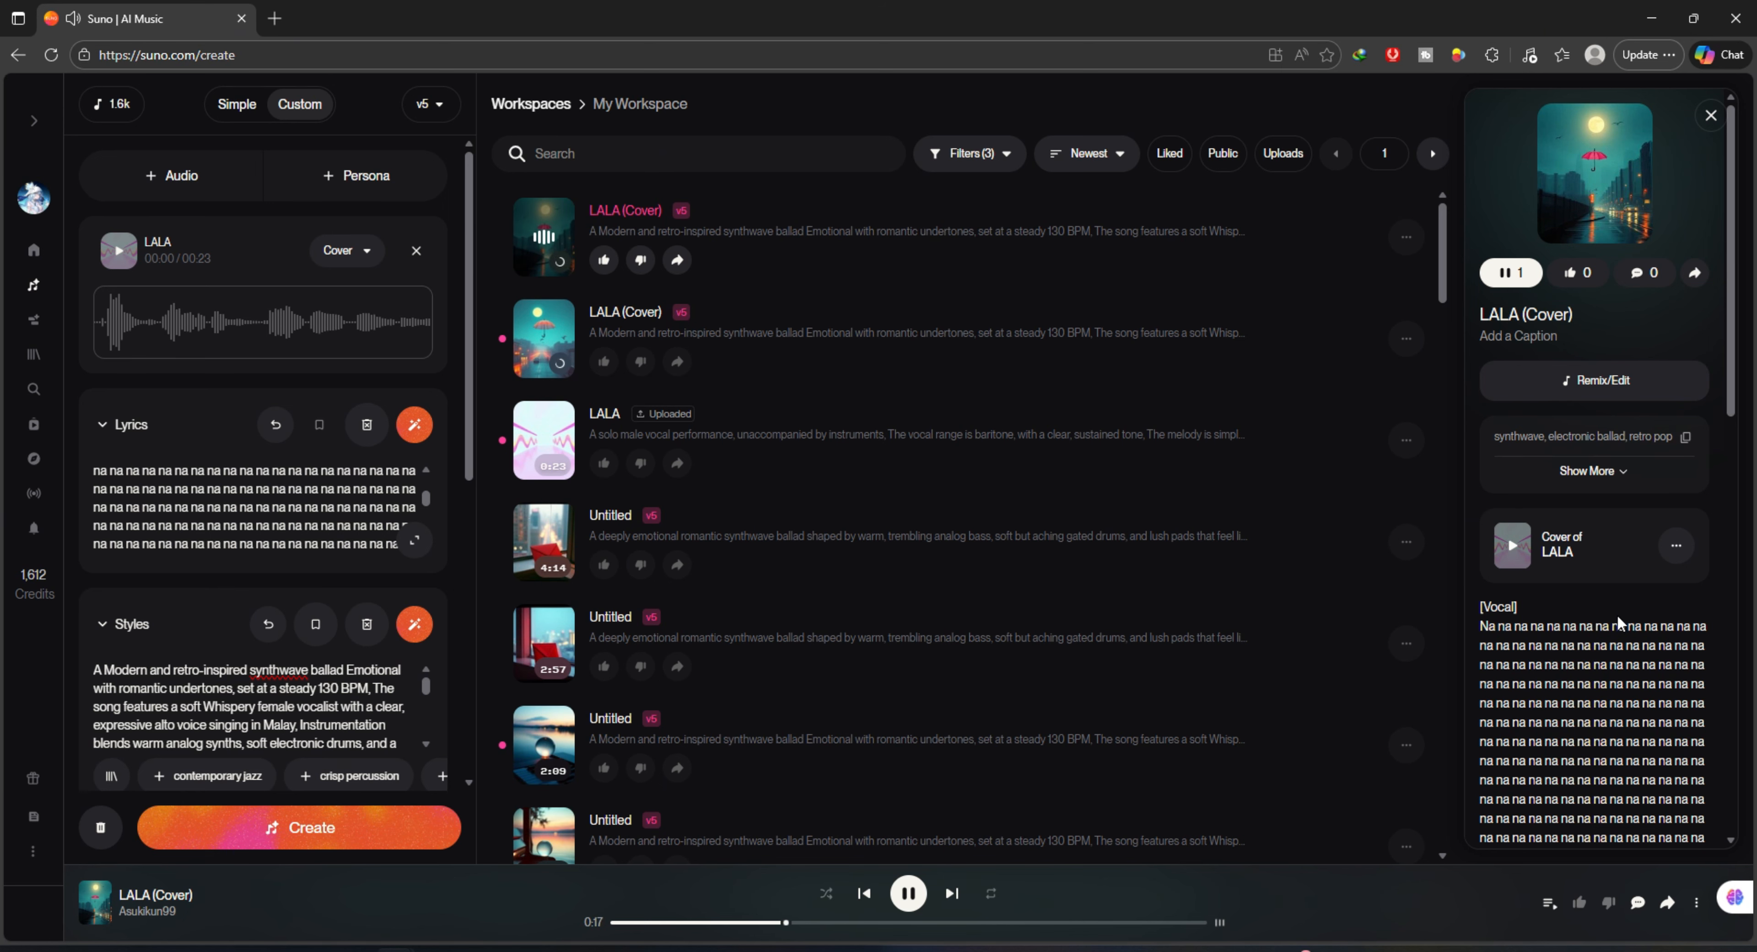
Look over the advanced options and the list of available model versions
scroll(191, 411, down, 6)
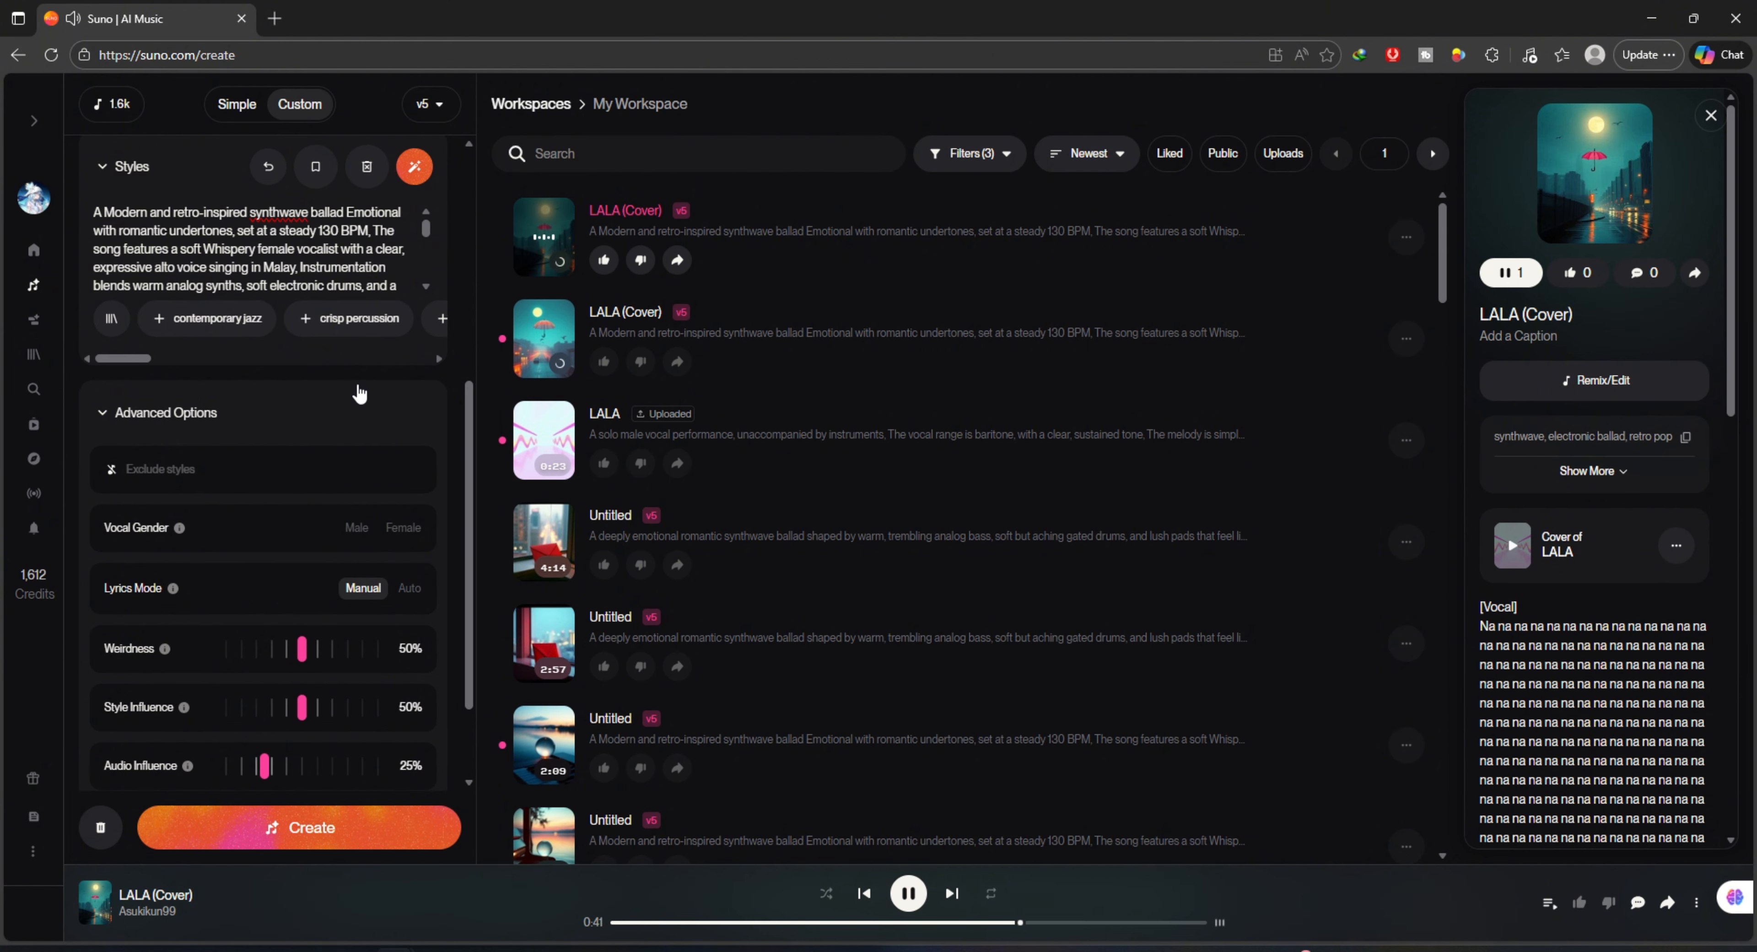
click(434, 104)
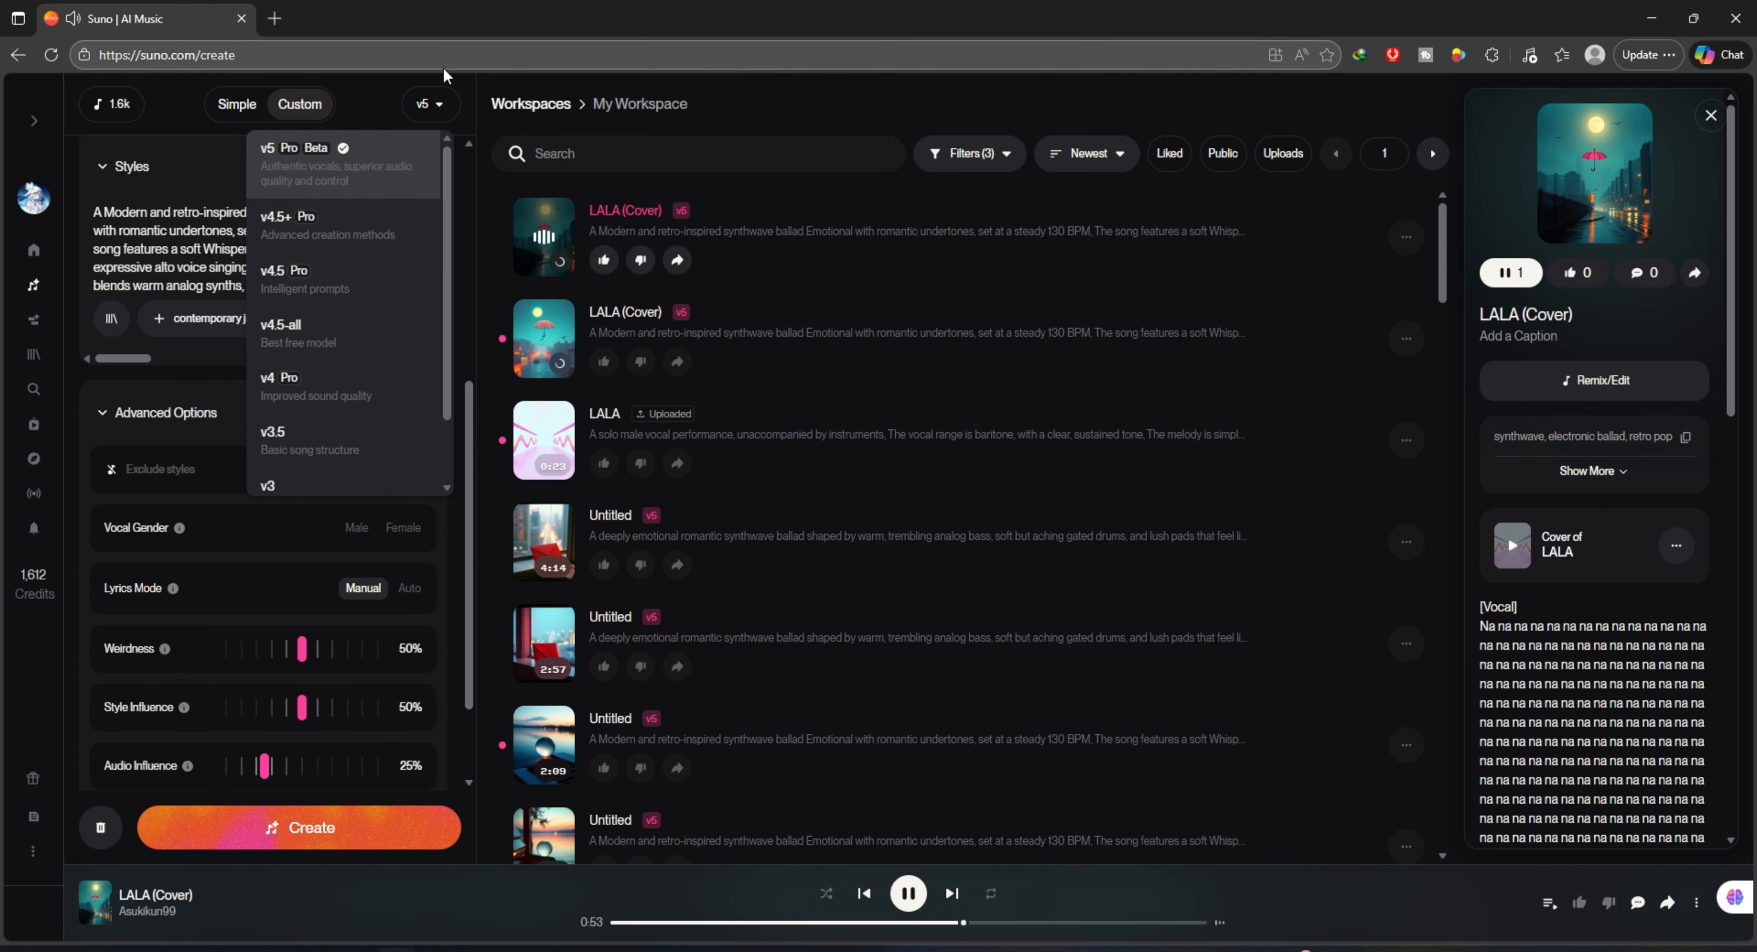
click(413, 110)
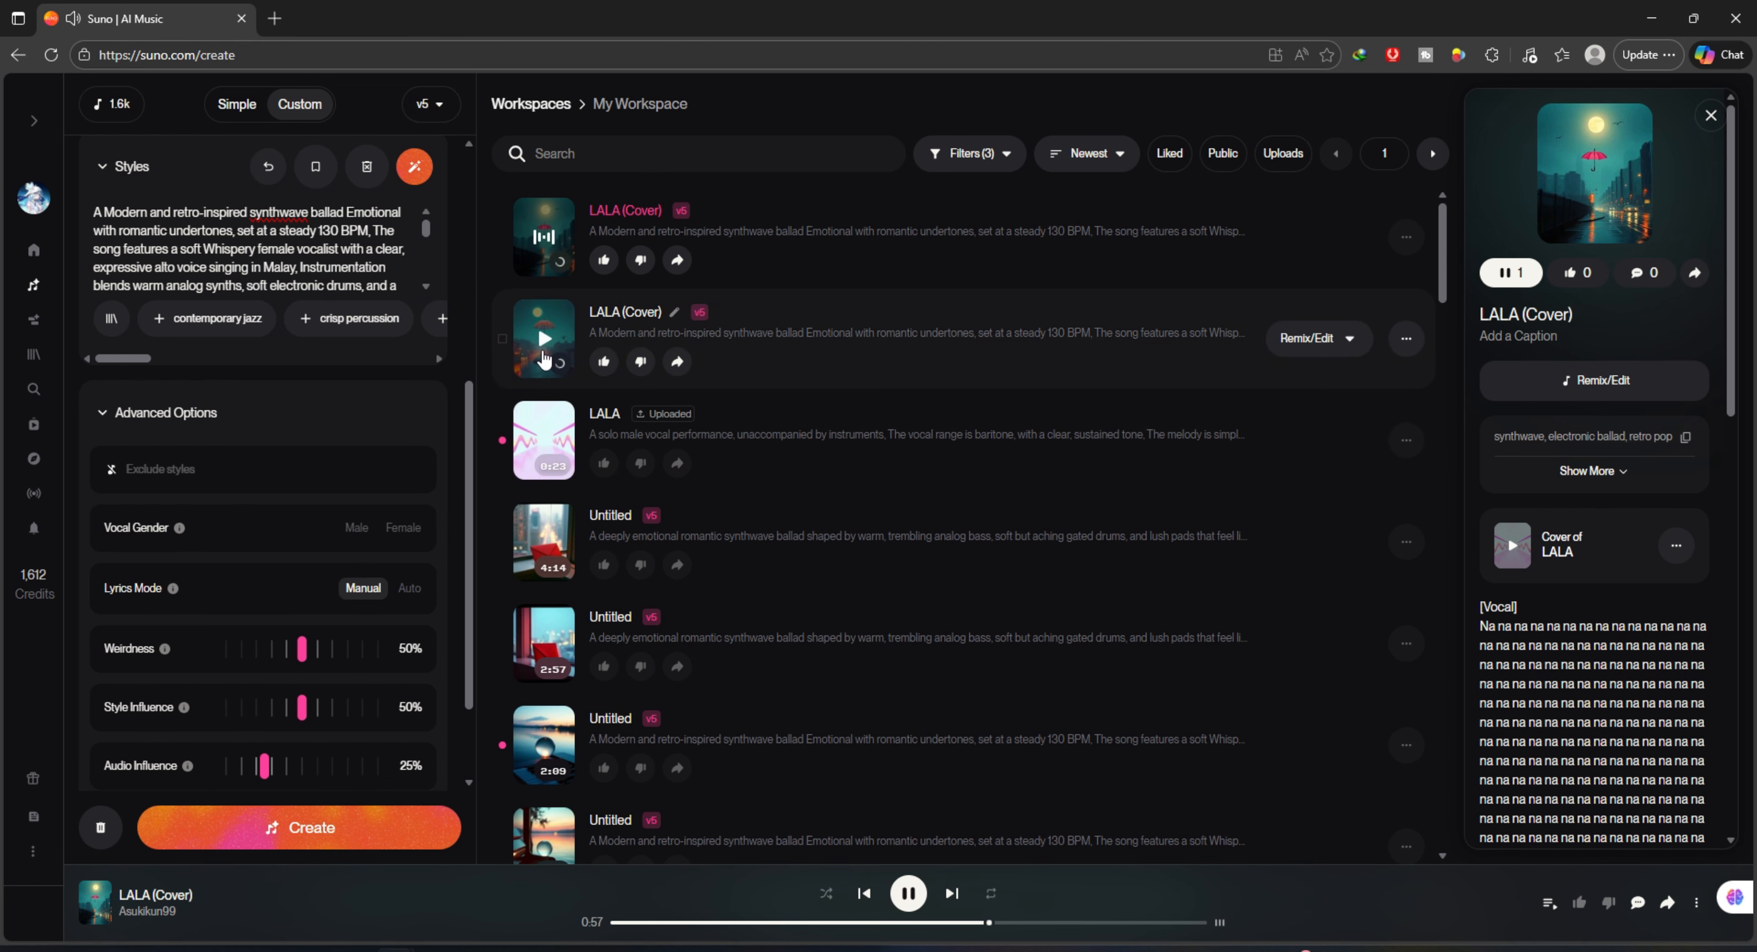
Play the second LALA (Cover) track in the workspace and like it
click(669, 341)
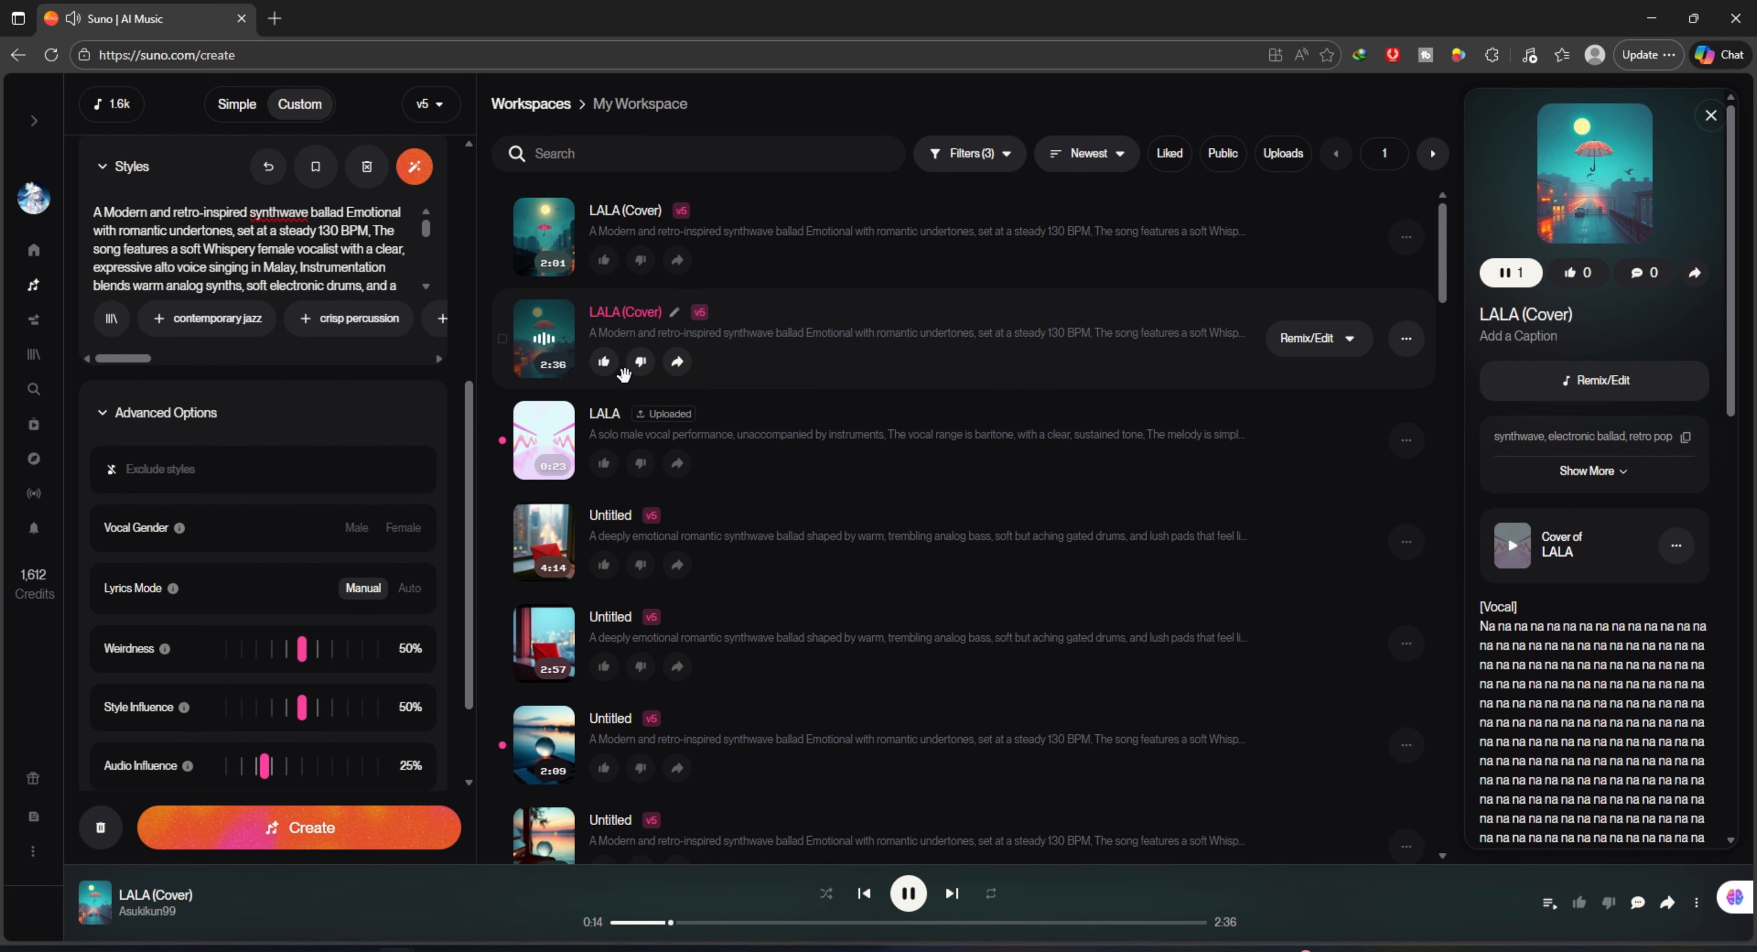
click(604, 362)
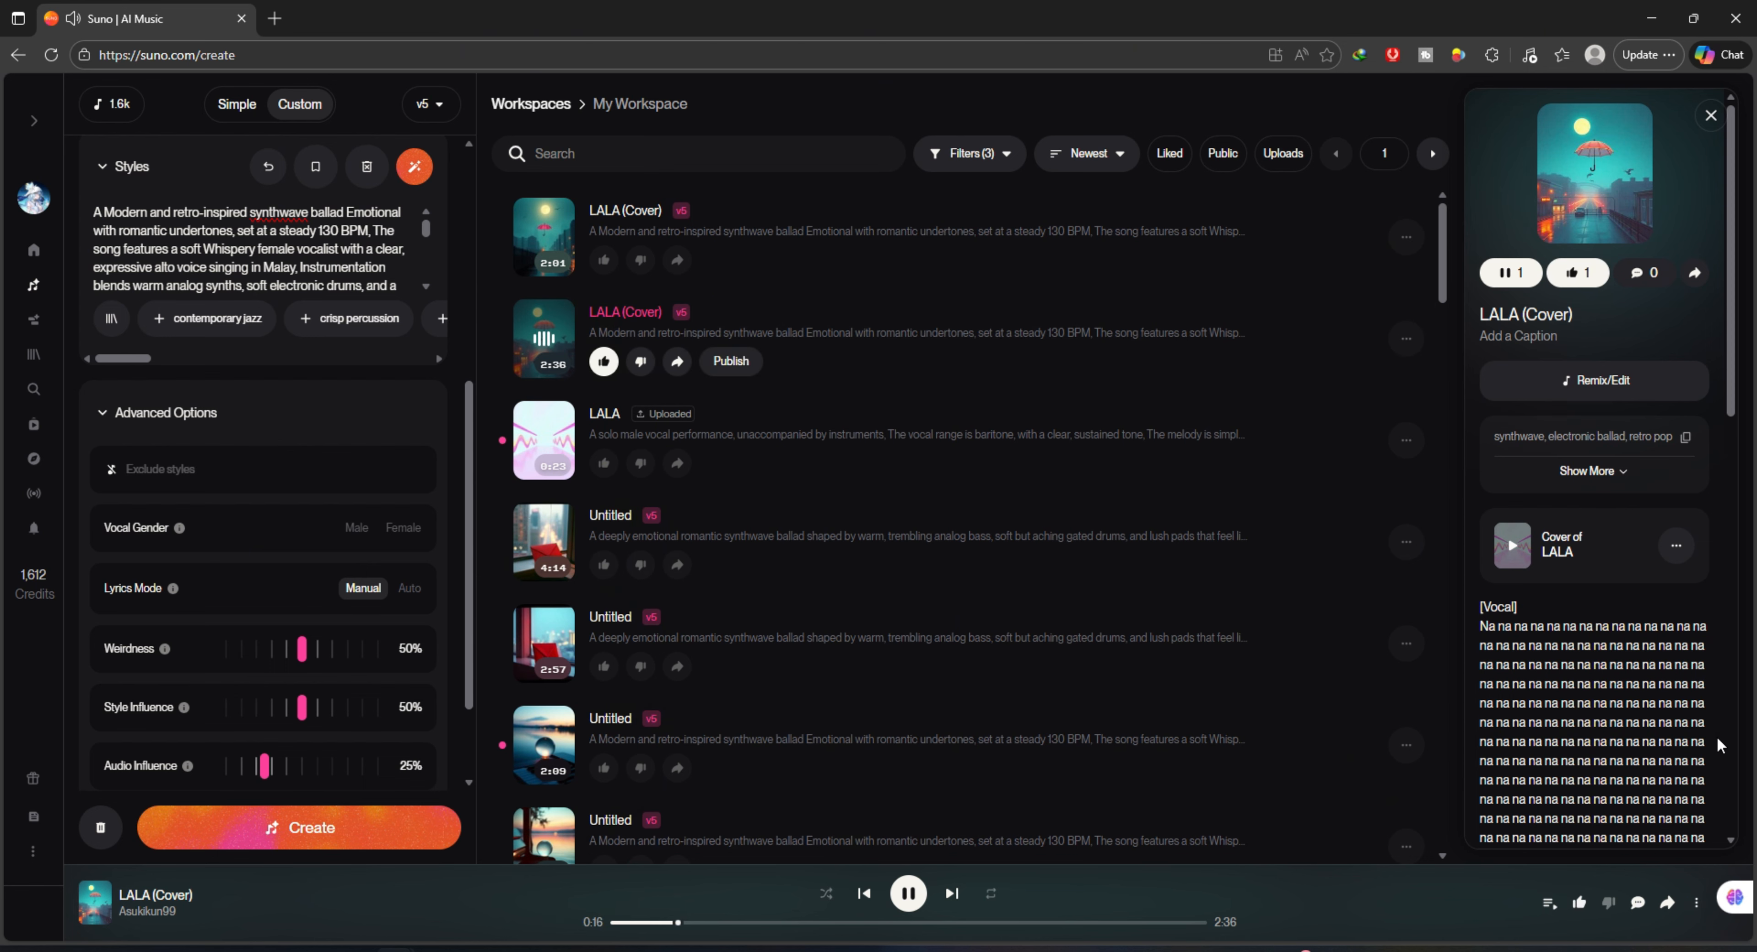